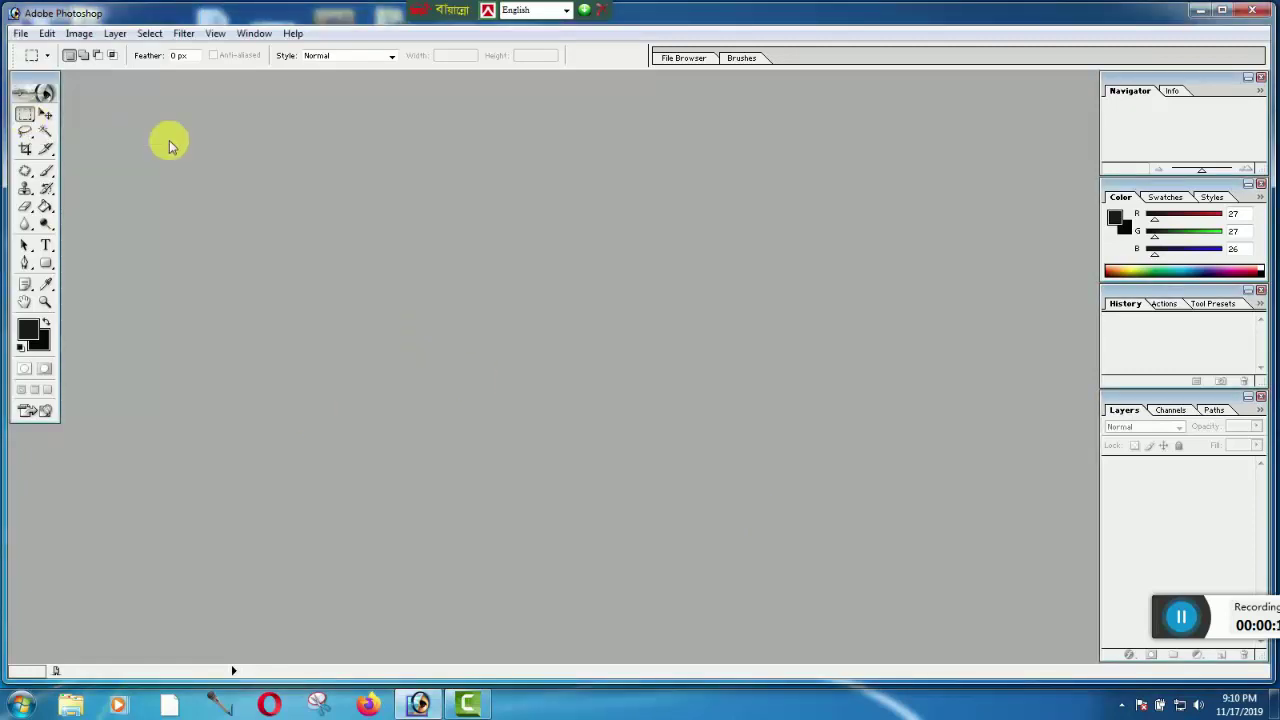
Open 02.jpg from the Picture Photoshop folder on Local Disk (D:)
{"action": "left_click", "coordinate": [24, 119]}
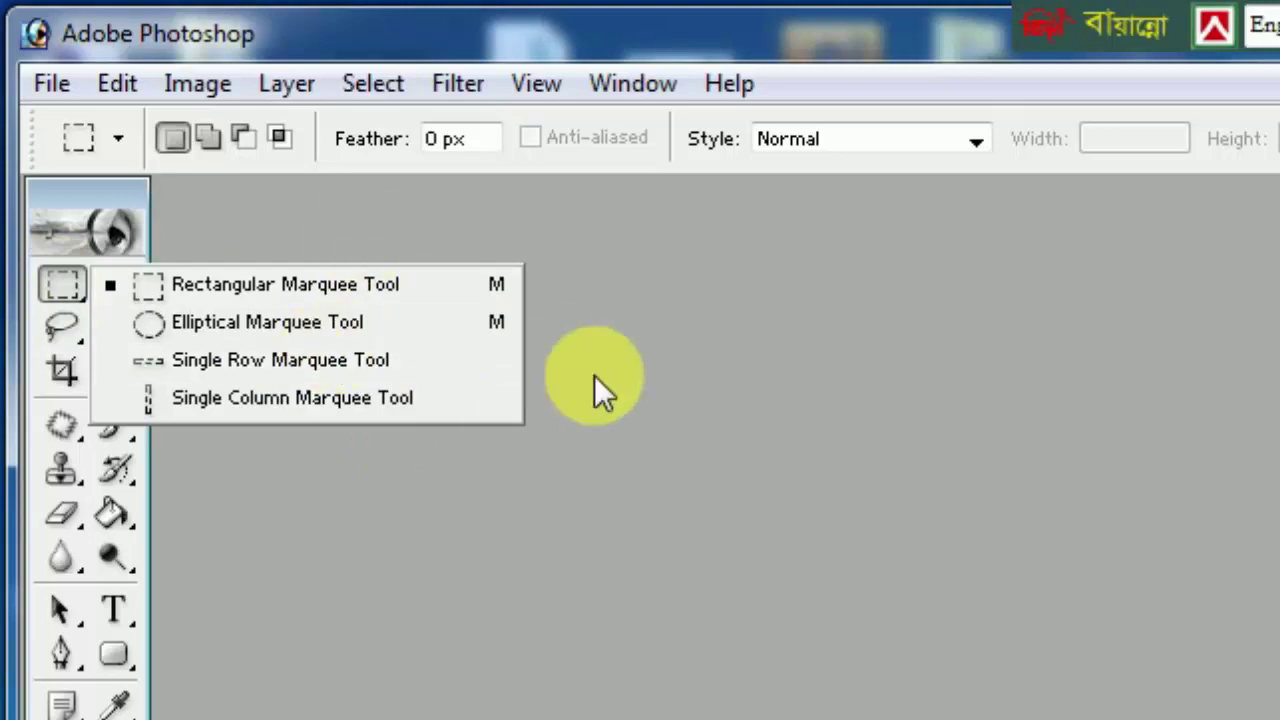
{"action": "left_click", "coordinate": [642, 330]}
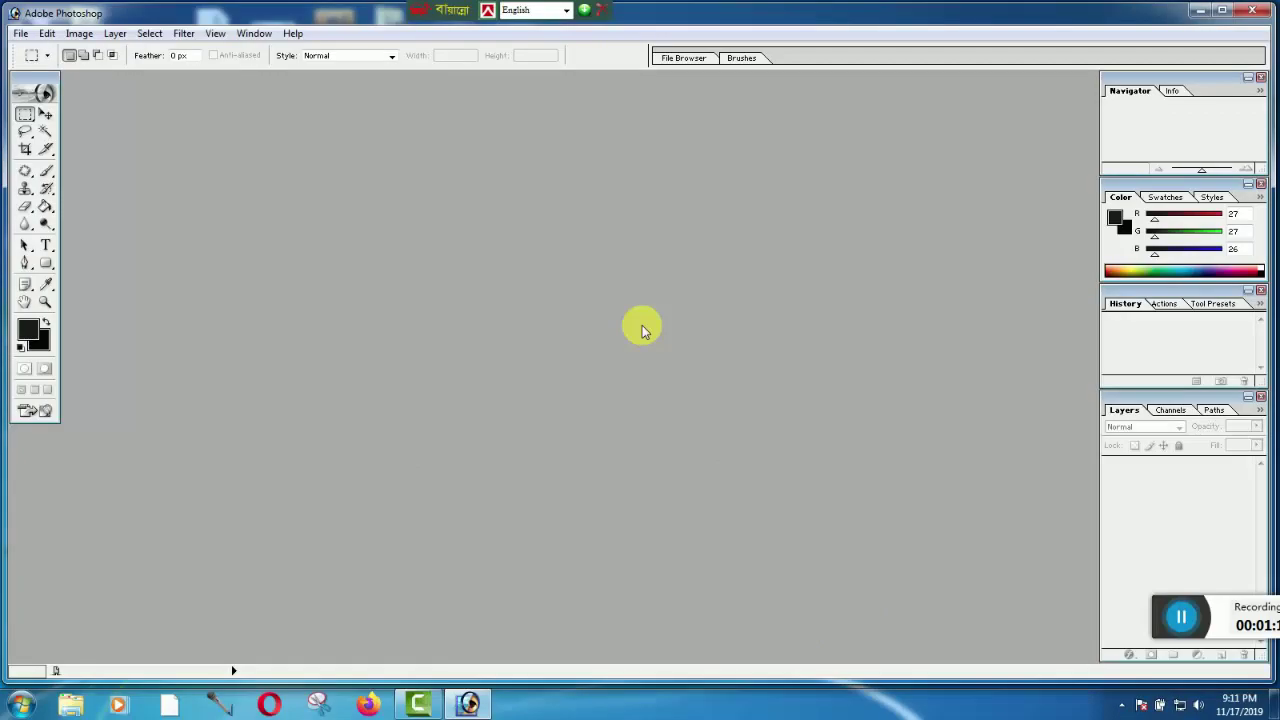
{"action": "double_click", "coordinate": [642, 328]}
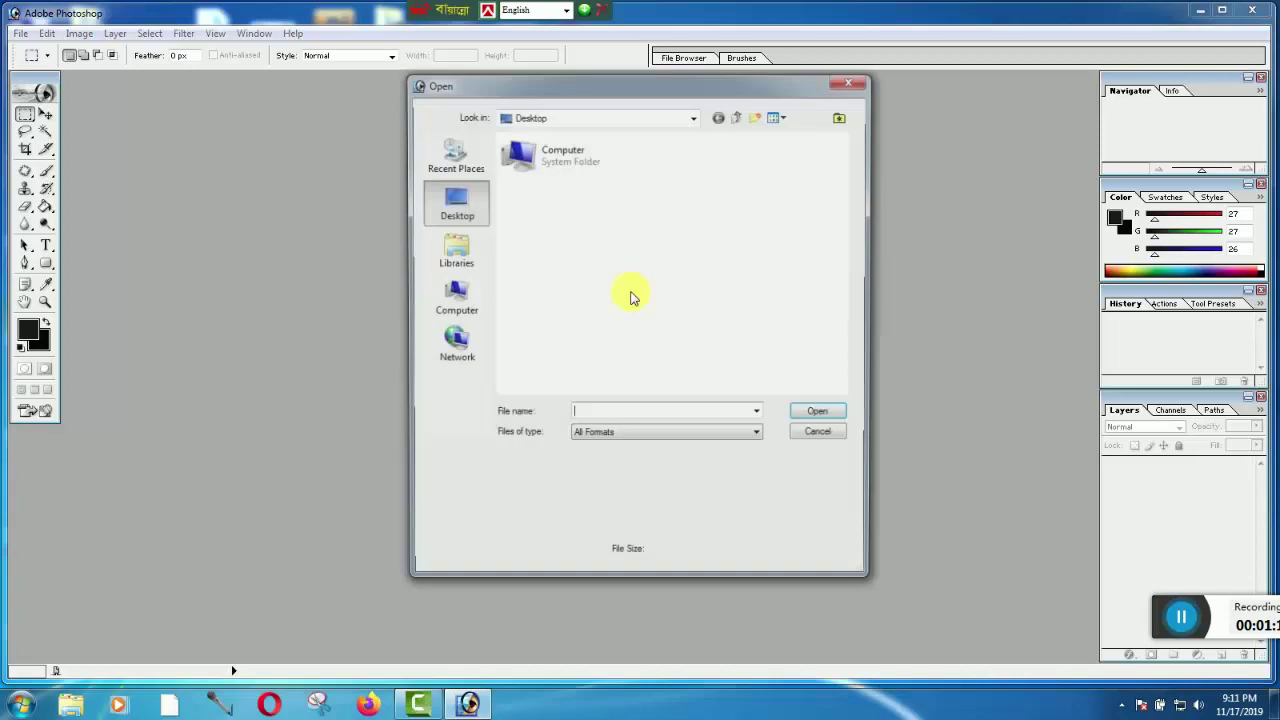
{"action": "double_click", "coordinate": [515, 236]}
{"action": "double_click", "coordinate": [555, 210]}
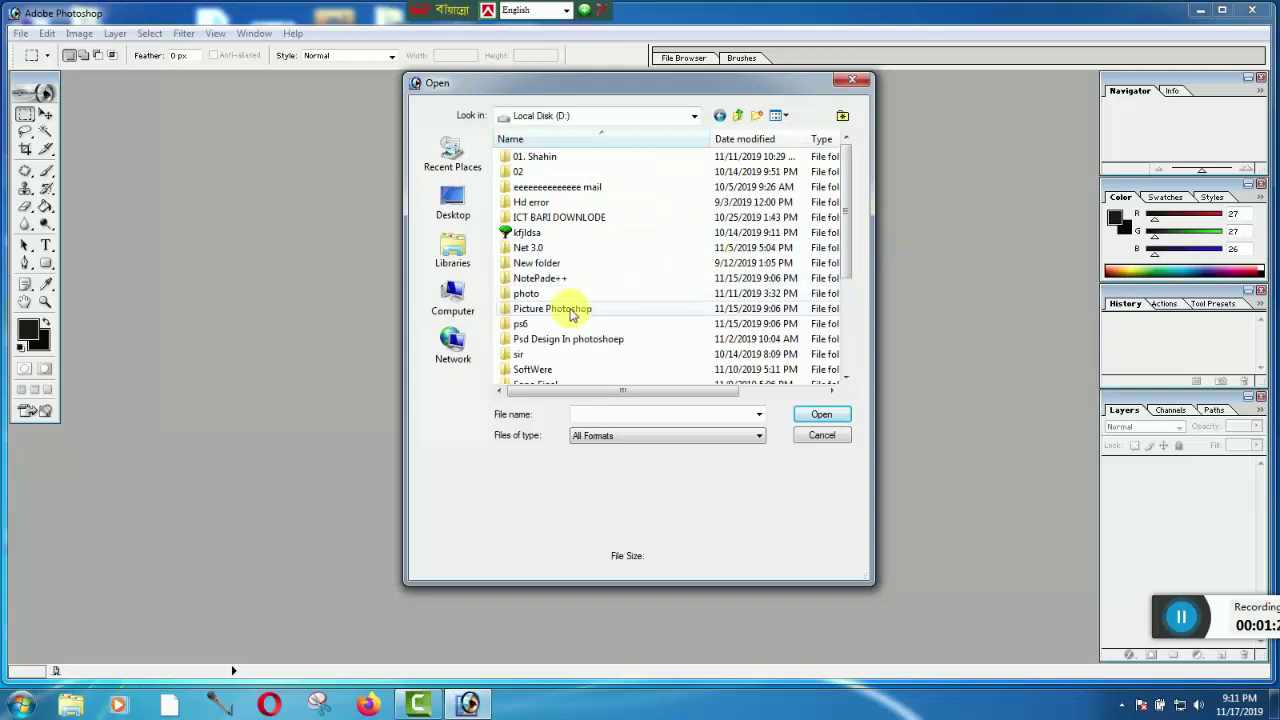
{"action": "double_click", "coordinate": [548, 312]}
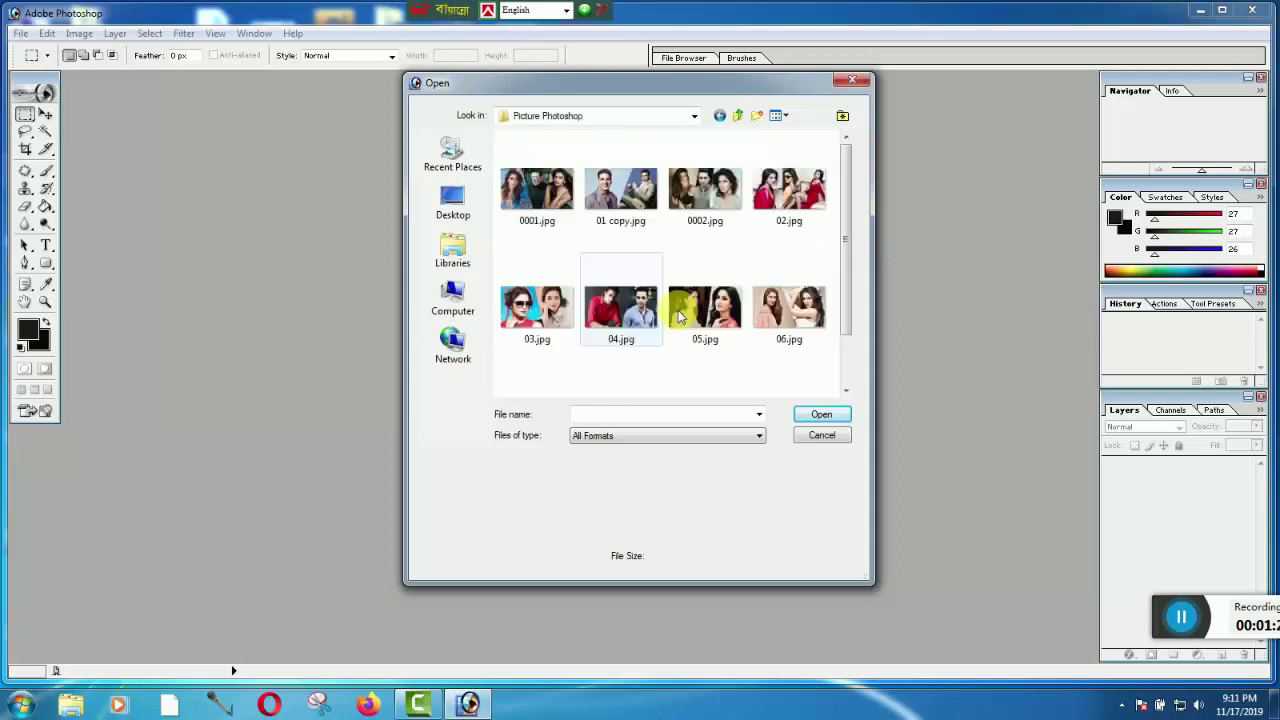
{"action": "left_click_drag", "start_coordinate": [851, 227], "coordinate": [847, 294]}
{"action": "scroll", "coordinate": [545, 368], "scroll_direction": "up", "scroll_amount": 2}
{"action": "double_click", "coordinate": [789, 190]}
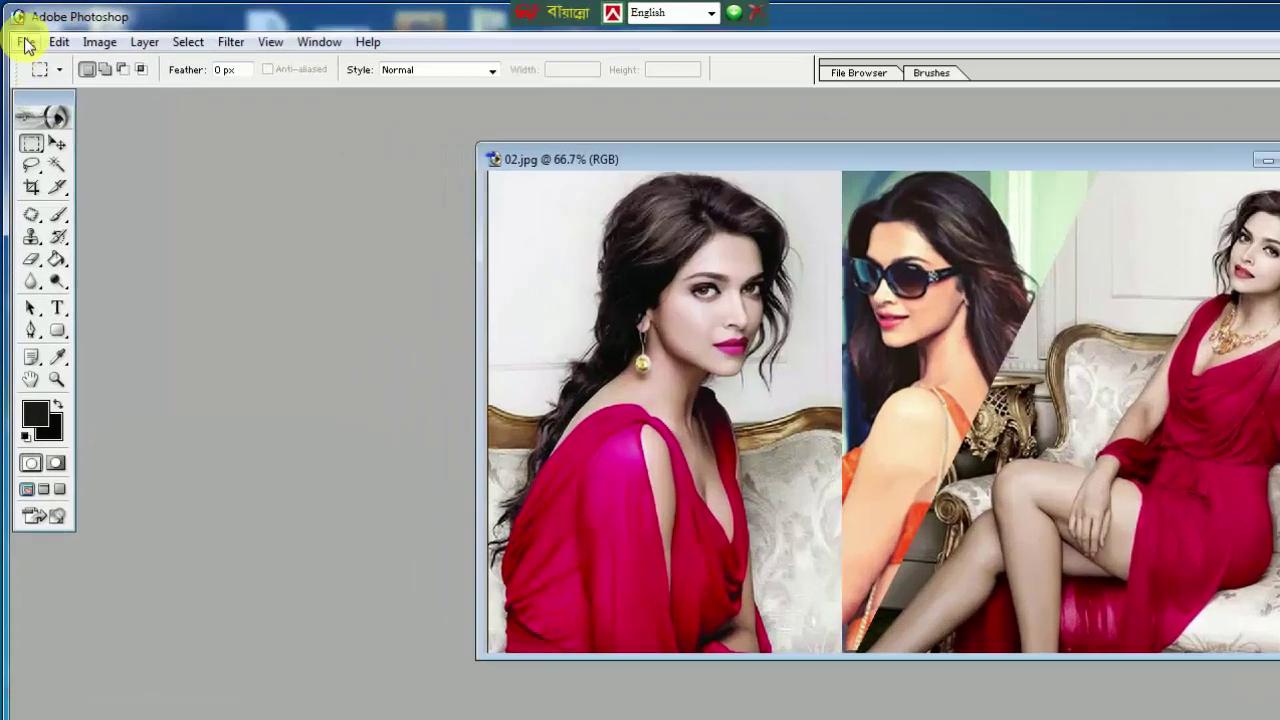
{"action": "left_click", "coordinate": [20, 33]}
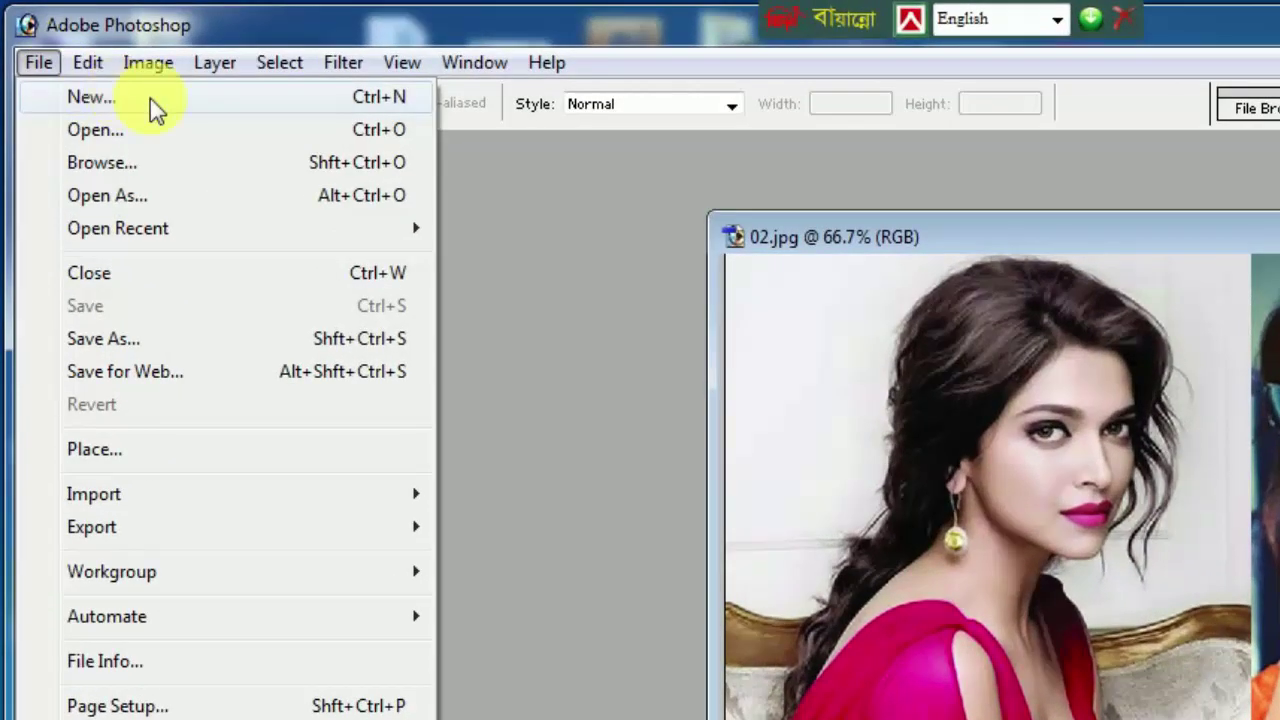
Create a new white document using the 1280 x 720 HDTV 720P preset
{"action": "left_click", "coordinate": [150, 100]}
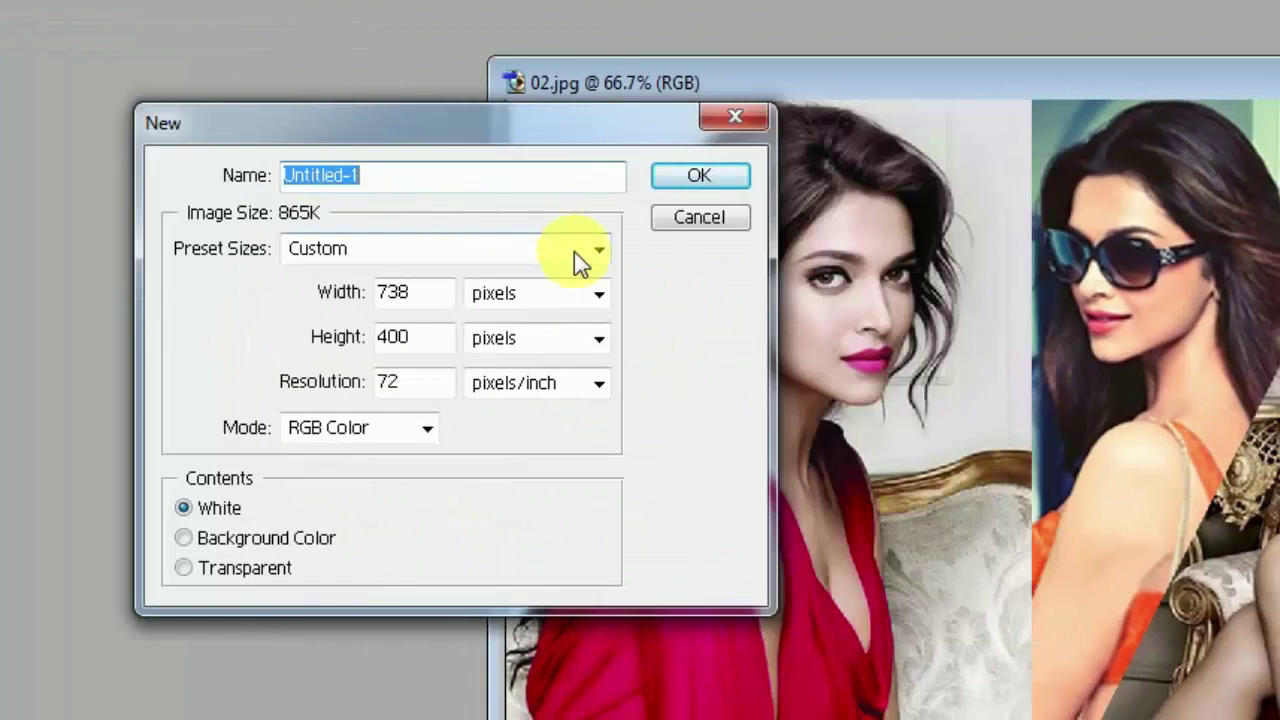
{"action": "left_click", "coordinate": [578, 262]}
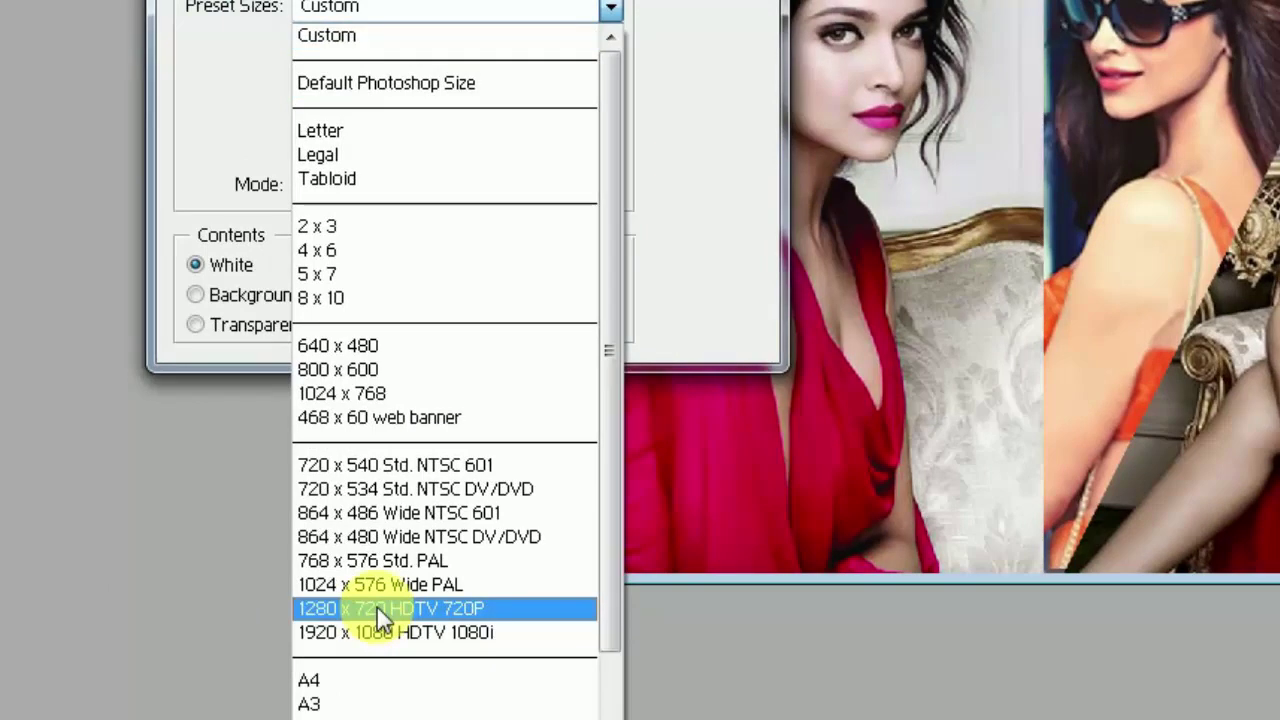
{"action": "left_click", "coordinate": [377, 607]}
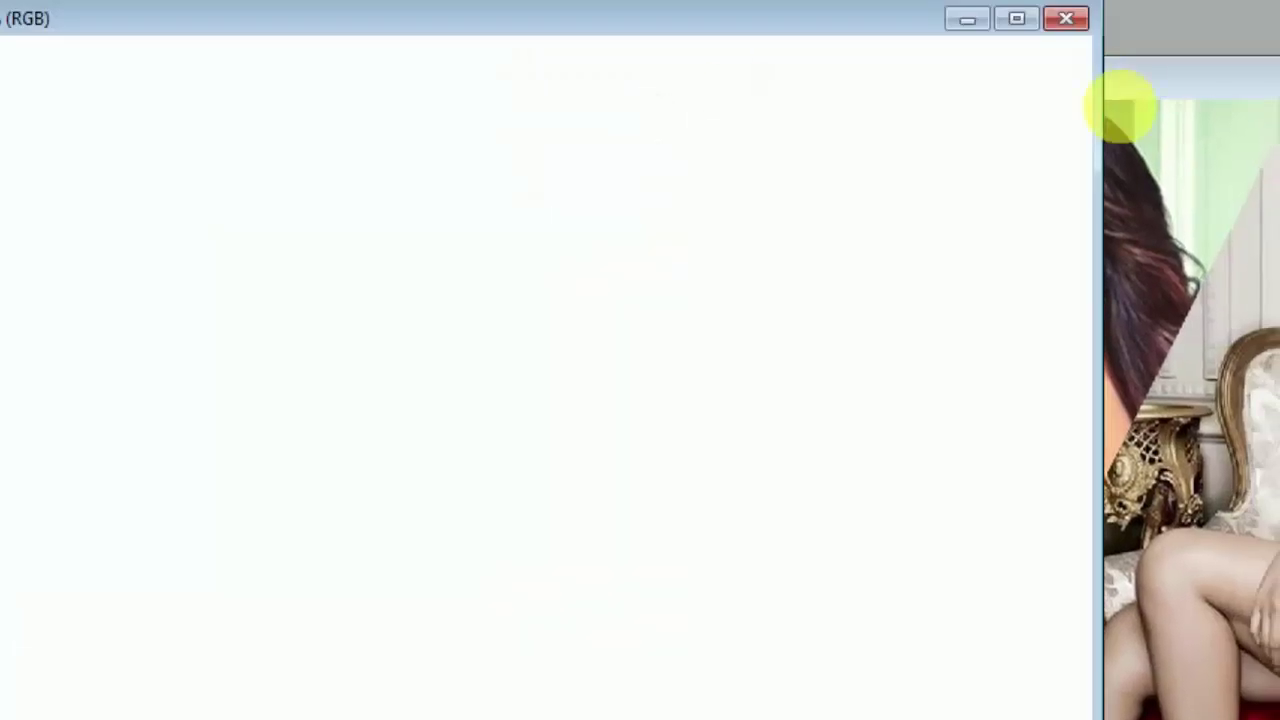
{"action": "left_click", "coordinate": [1110, 104]}
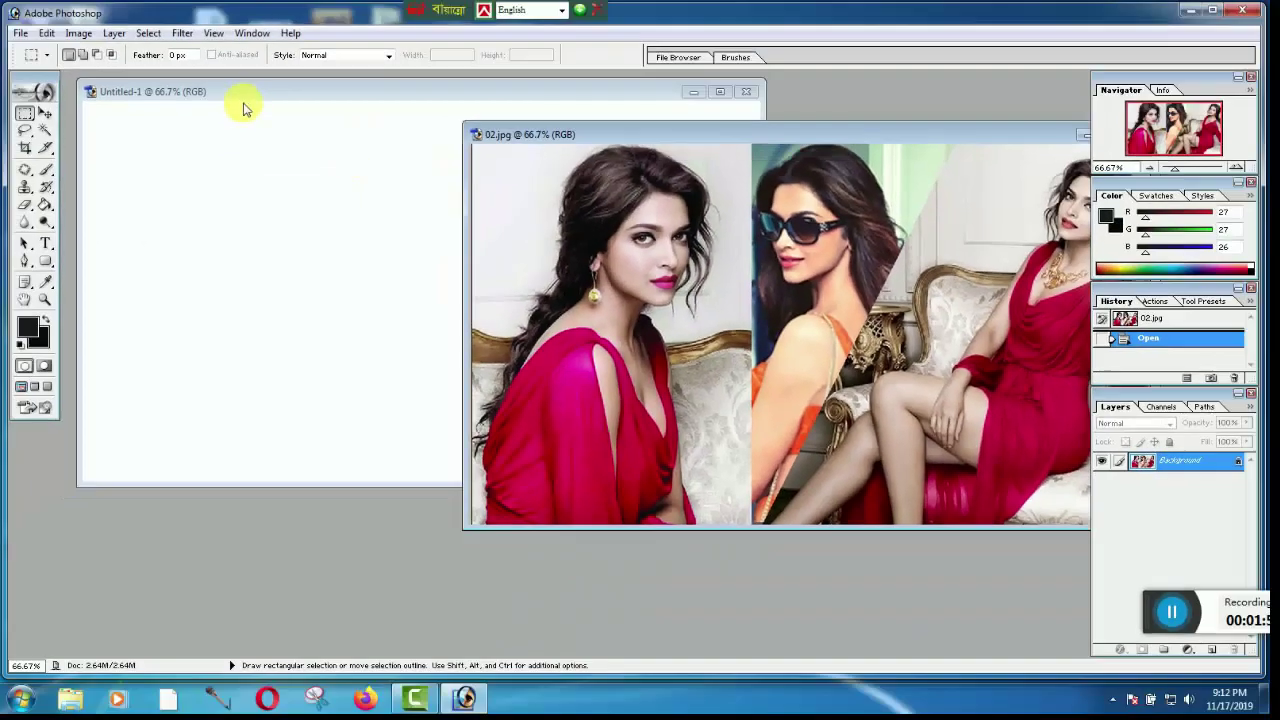
Switch to the Rectangular Marquee Tool for selecting the left portrait
{"action": "left_click", "coordinate": [240, 106]}
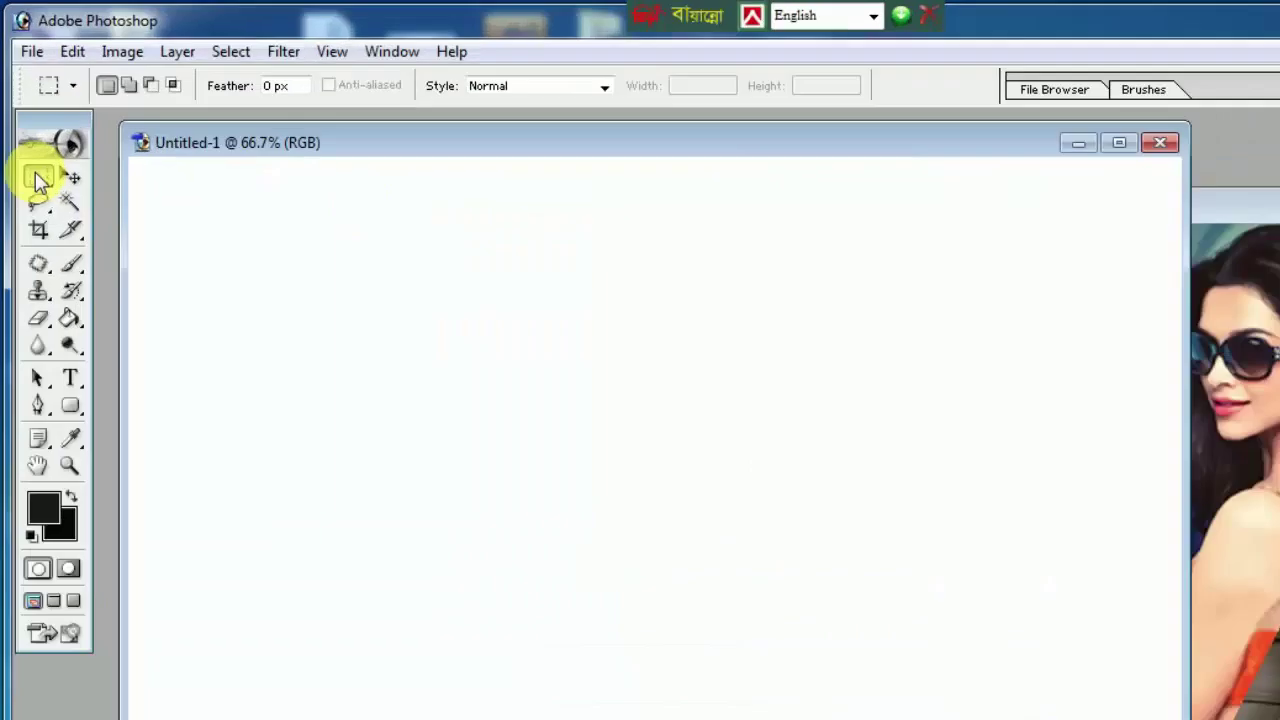
{"action": "right_click", "coordinate": [24, 116]}
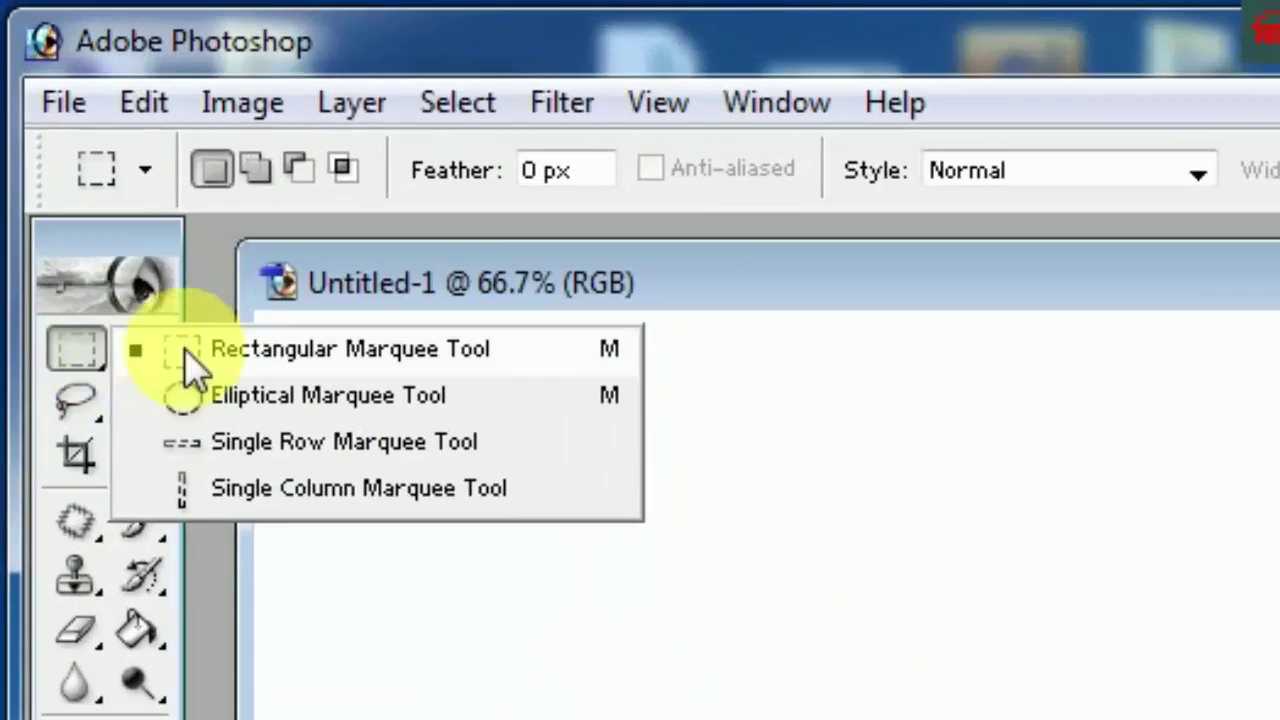
{"action": "left_click", "coordinate": [186, 353]}
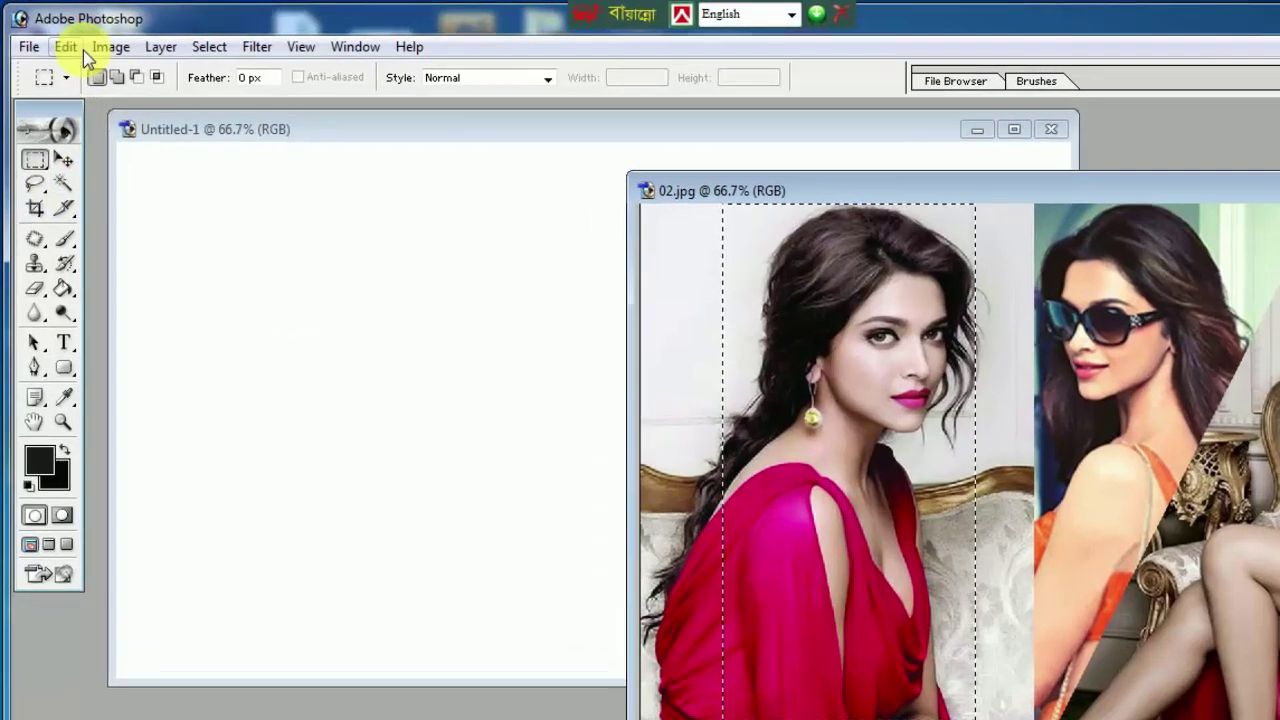
Stroke the rectangular selection with a 10 px red border
{"action": "left_click", "coordinate": [66, 45]}
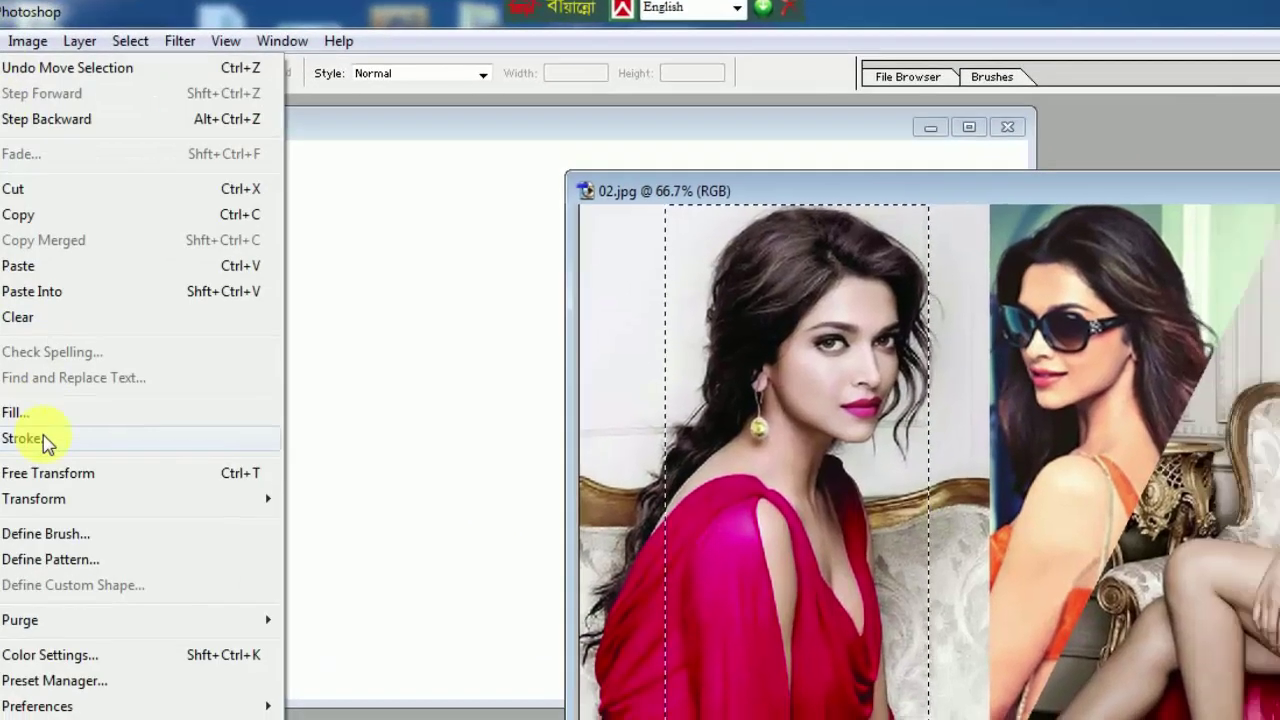
{"action": "left_click", "coordinate": [112, 446]}
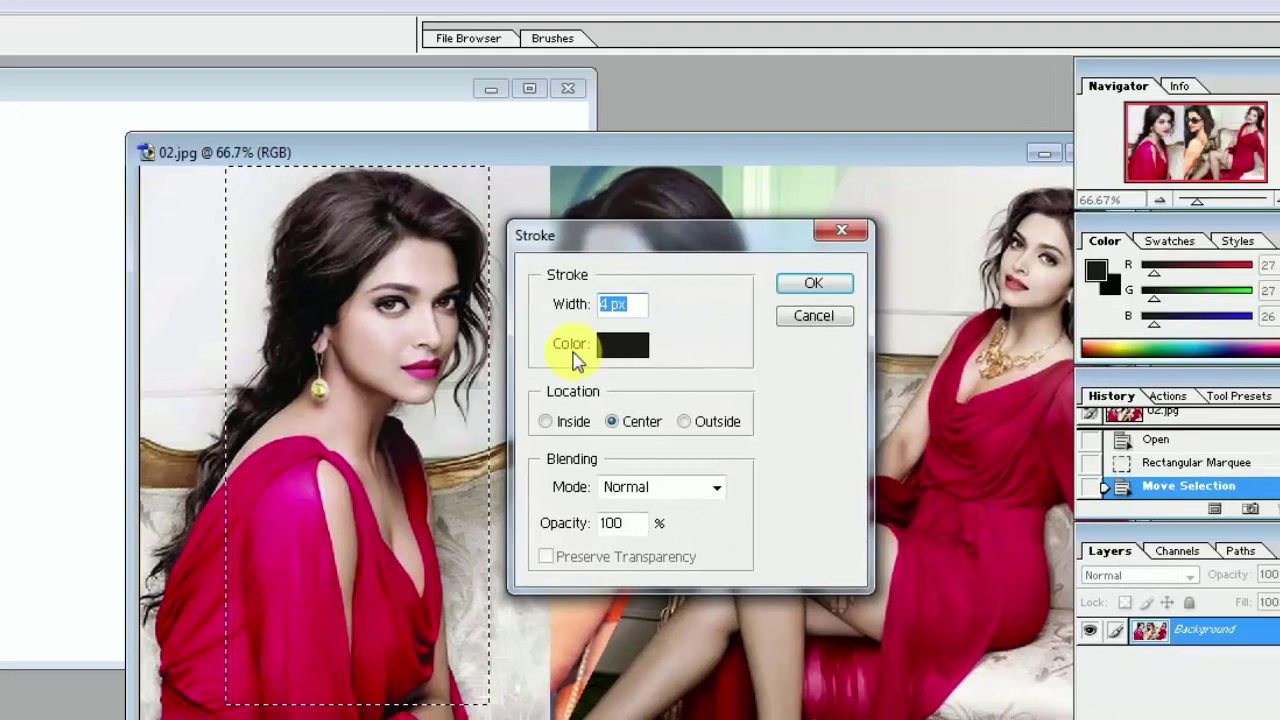
{"action": "left_click", "coordinate": [617, 345]}
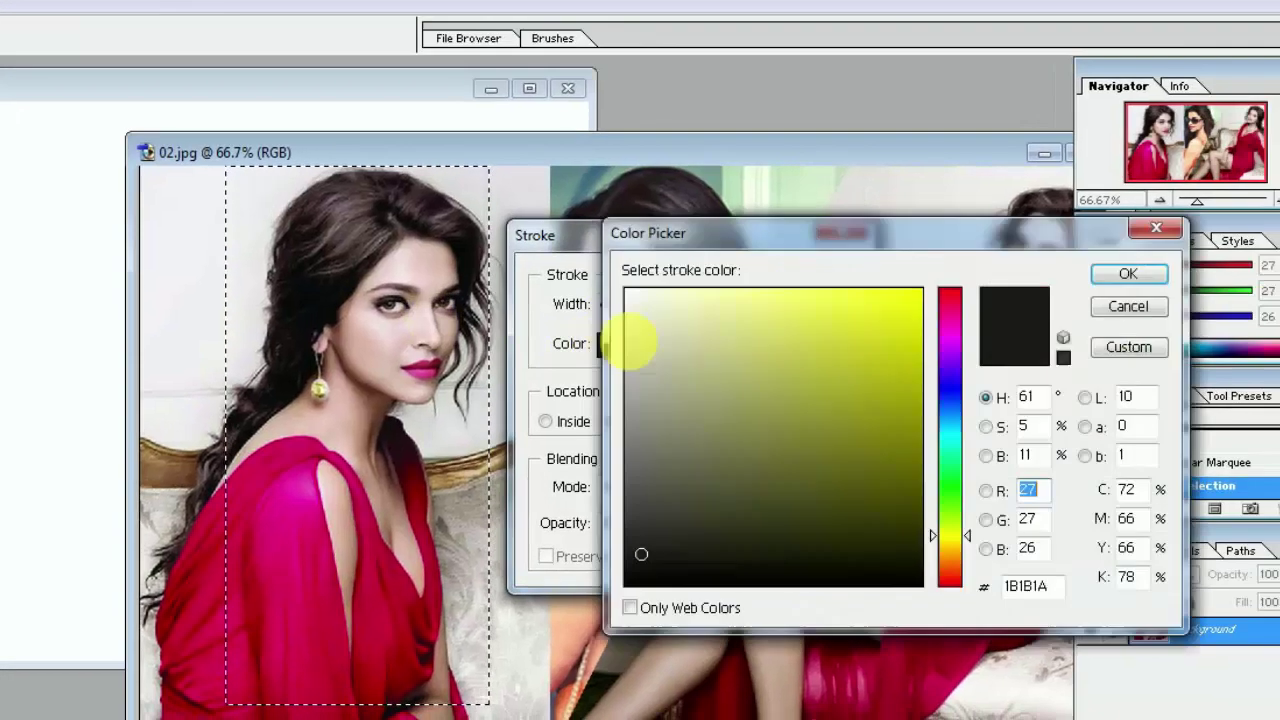
{"action": "left_click", "coordinate": [948, 298]}
{"action": "left_click", "coordinate": [928, 299]}
{"action": "left_click", "coordinate": [1125, 274]}
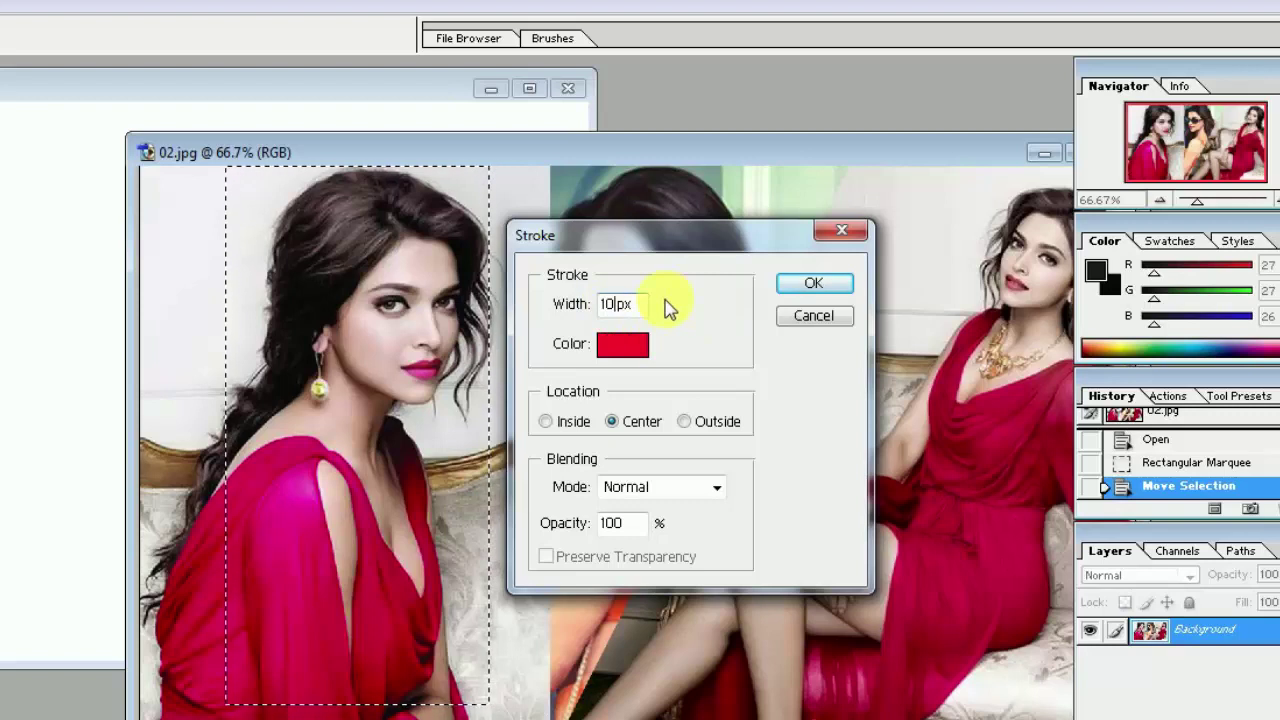
{"action": "left_click", "coordinate": [812, 284]}
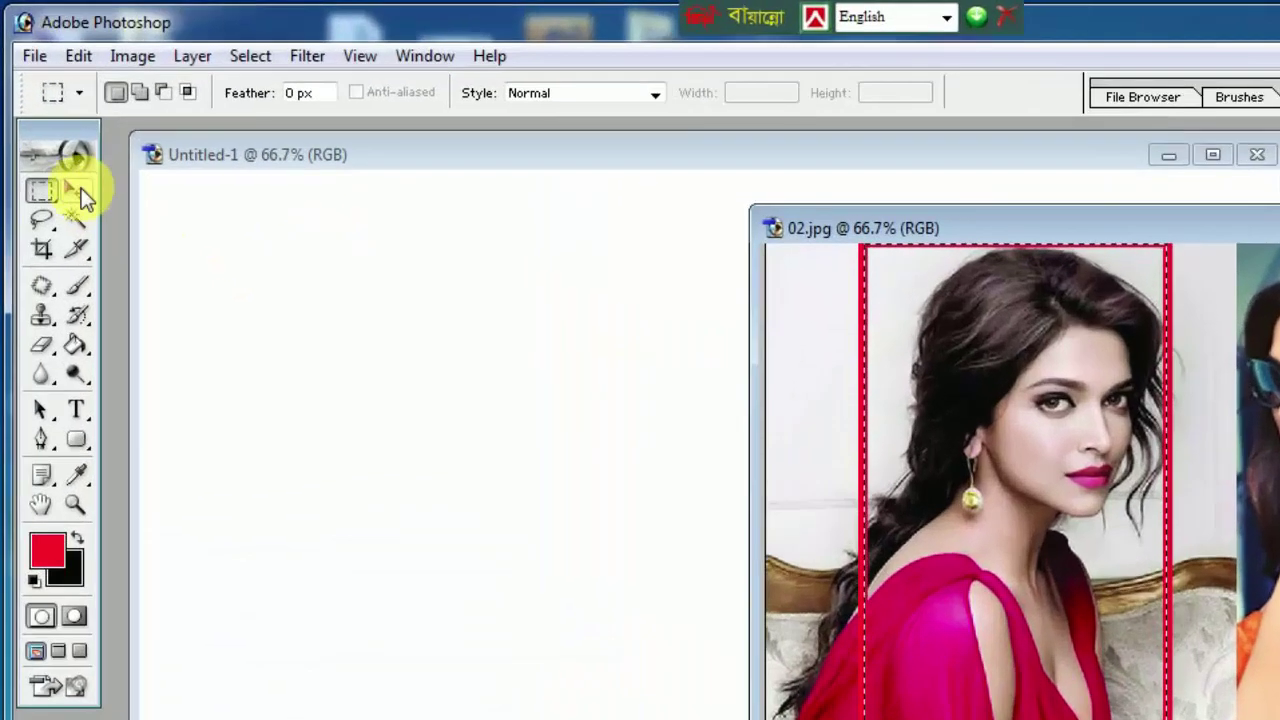
Drag the red-framed portrait onto the white canvas with the Move tool, nudging it left
{"action": "left_click", "coordinate": [55, 127]}
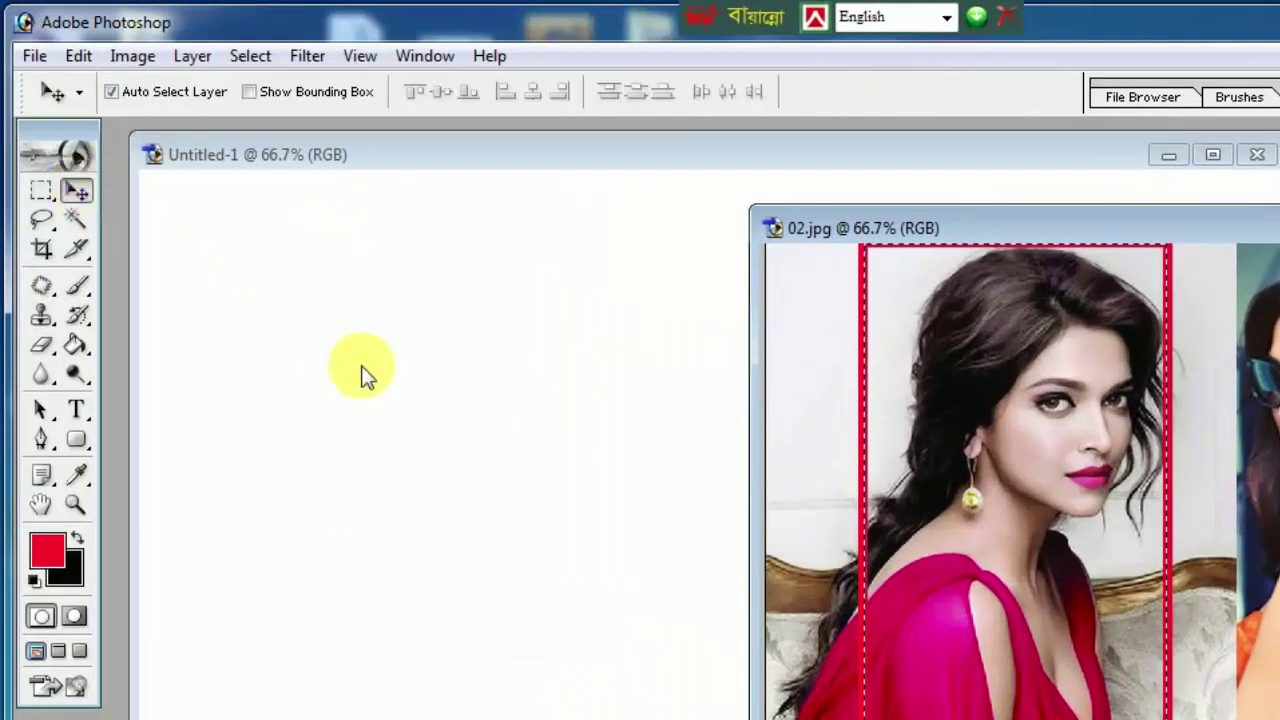
{"action": "mouse_move", "coordinate": [931, 437]}
{"action": "left_mouse_down"}
{"action": "mouse_move", "coordinate": [497, 460]}
{"action": "mouse_move", "coordinate": [450, 400]}
{"action": "left_mouse_up"}
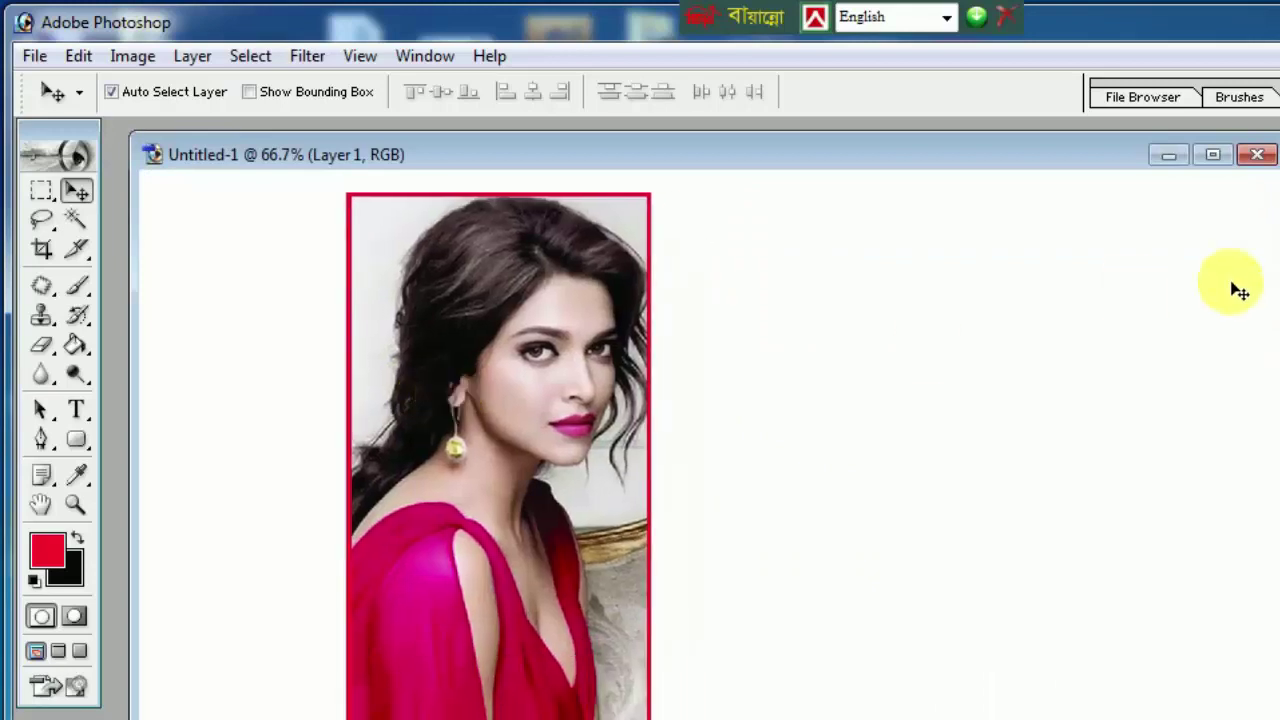
{"action": "key", "text": "ctrl+Tab"}
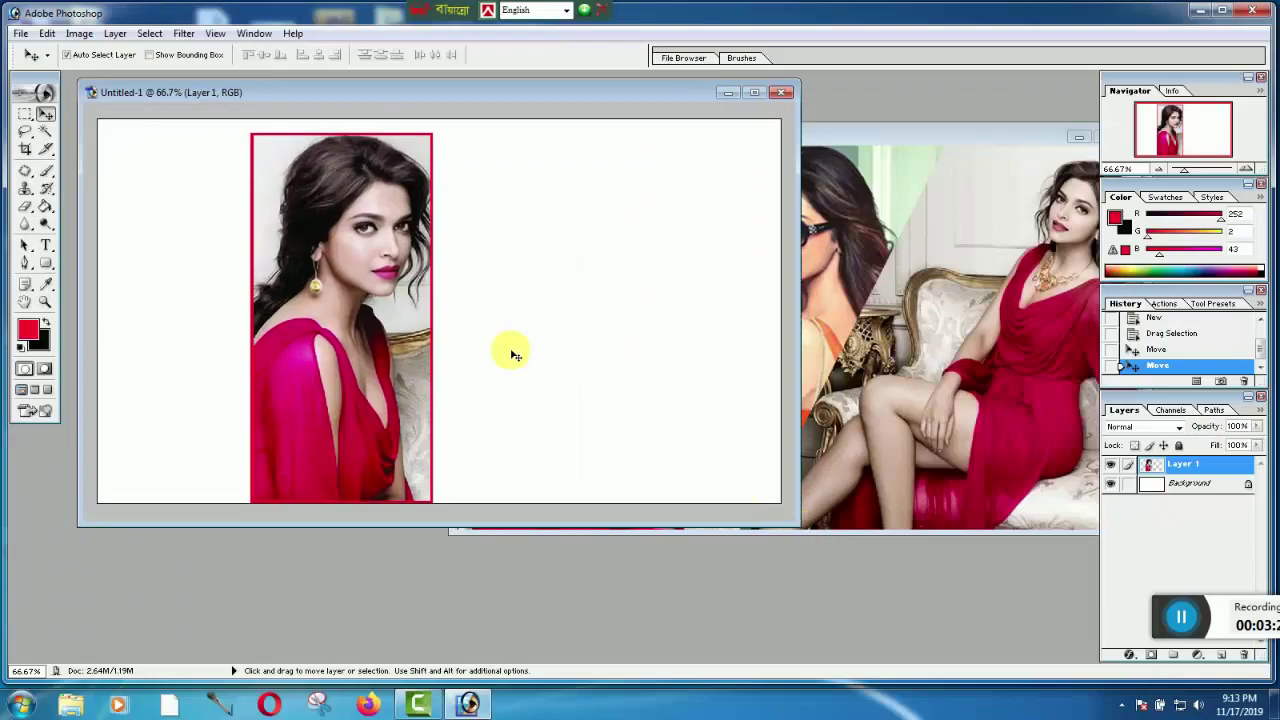
{"action": "left_click_drag", "start_coordinate": [419, 311], "coordinate": [377, 304]}
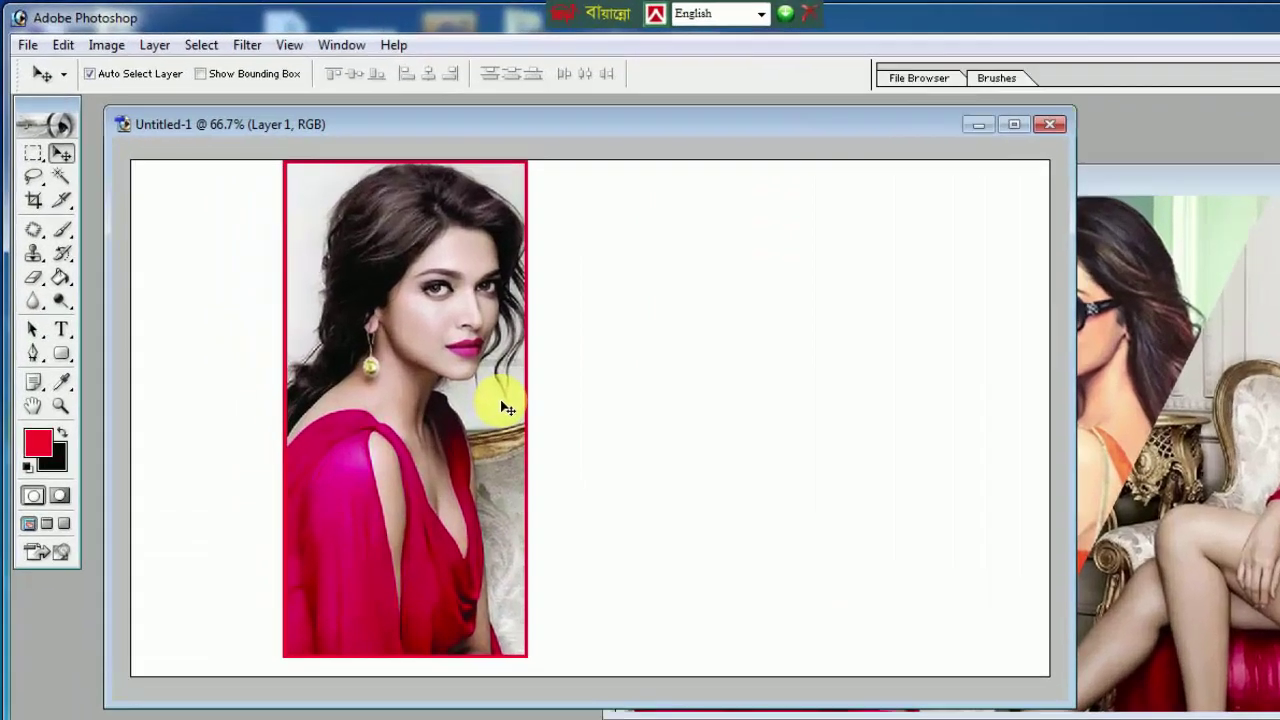
Free Transform the portrait to resize it and position it near the top-left
{"action": "key", "text": "ctrl+t"}
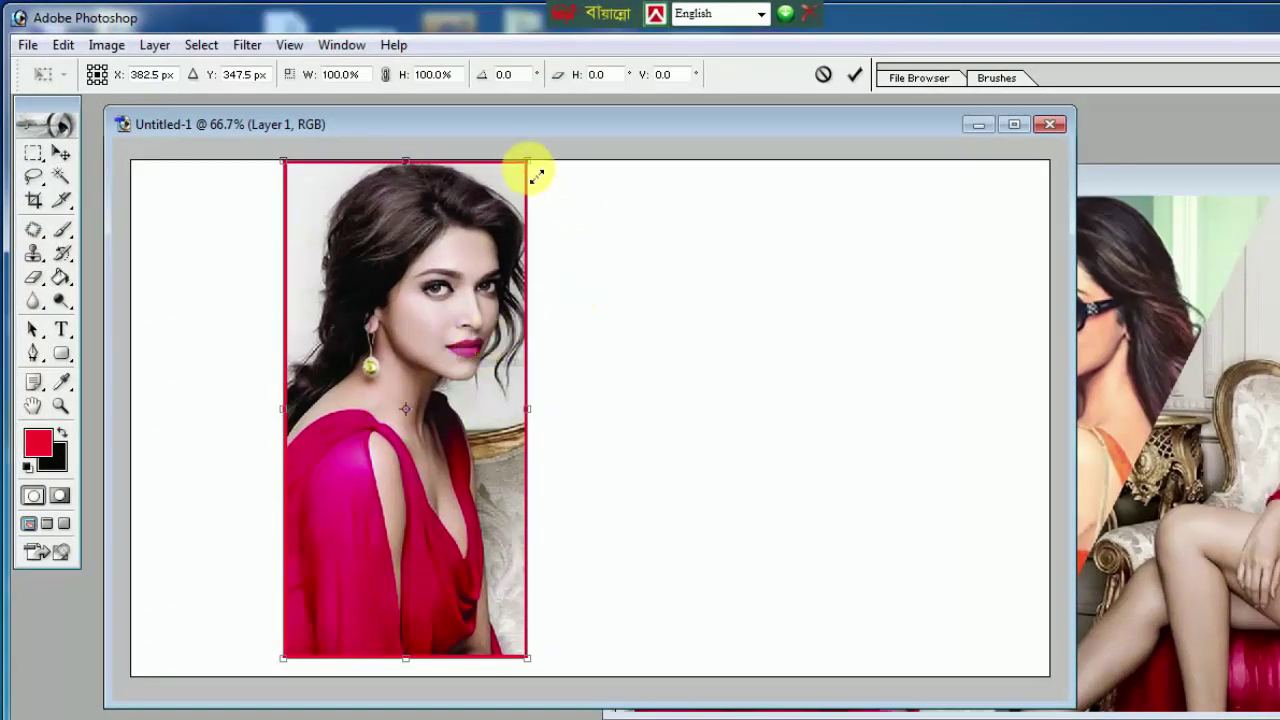
{"action": "left_click_drag", "start_coordinate": [531, 172], "coordinate": [432, 355]}
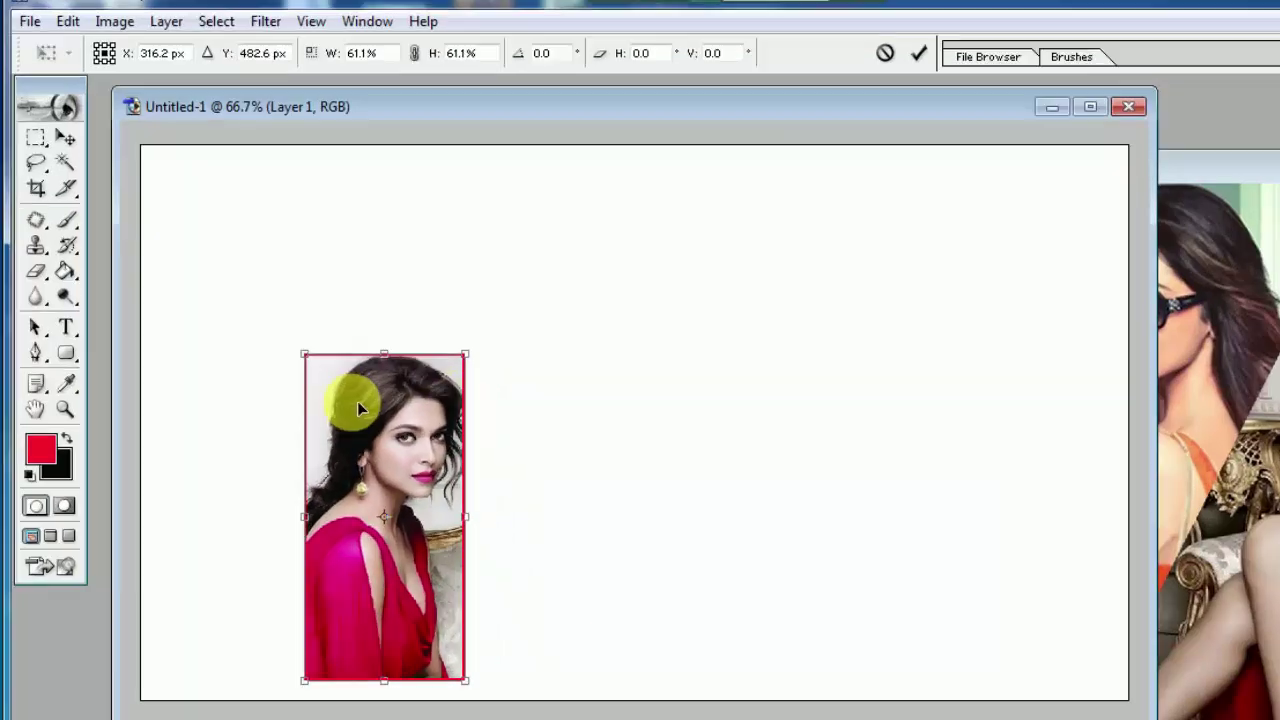
{"action": "left_click_drag", "start_coordinate": [336, 366], "coordinate": [240, 222]}
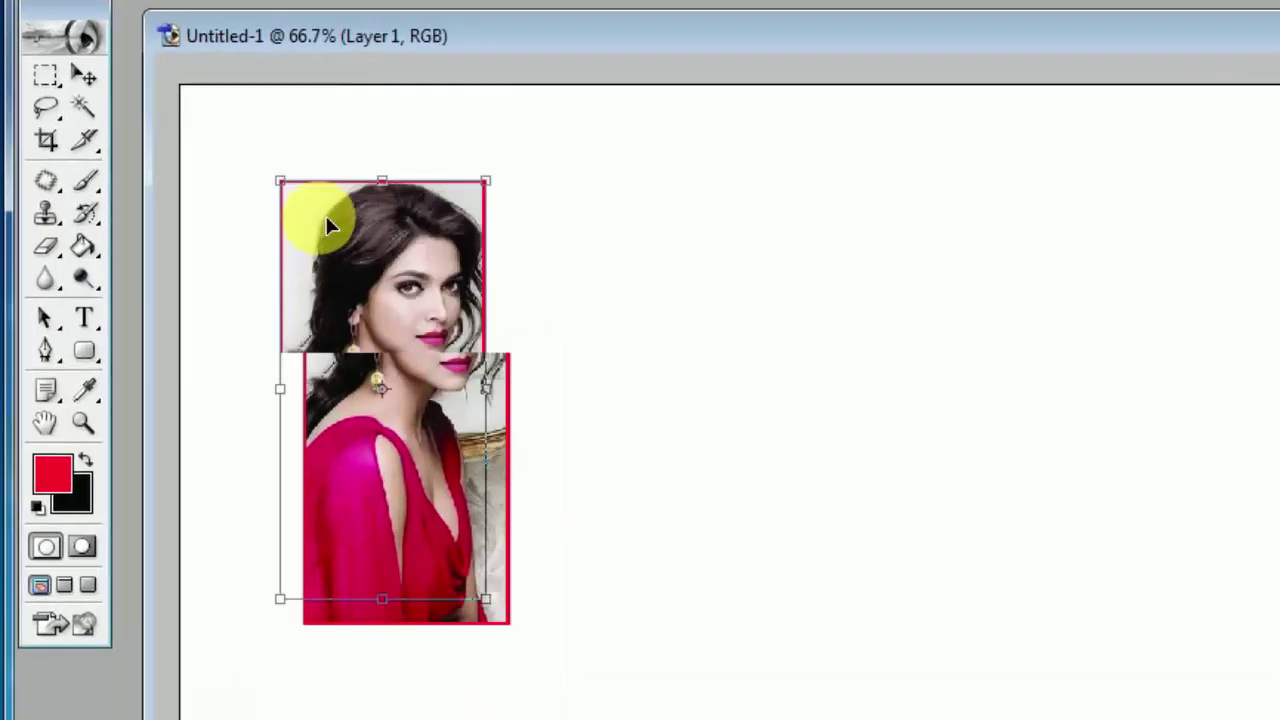
{"action": "left_click_drag", "start_coordinate": [460, 320], "coordinate": [446, 292]}
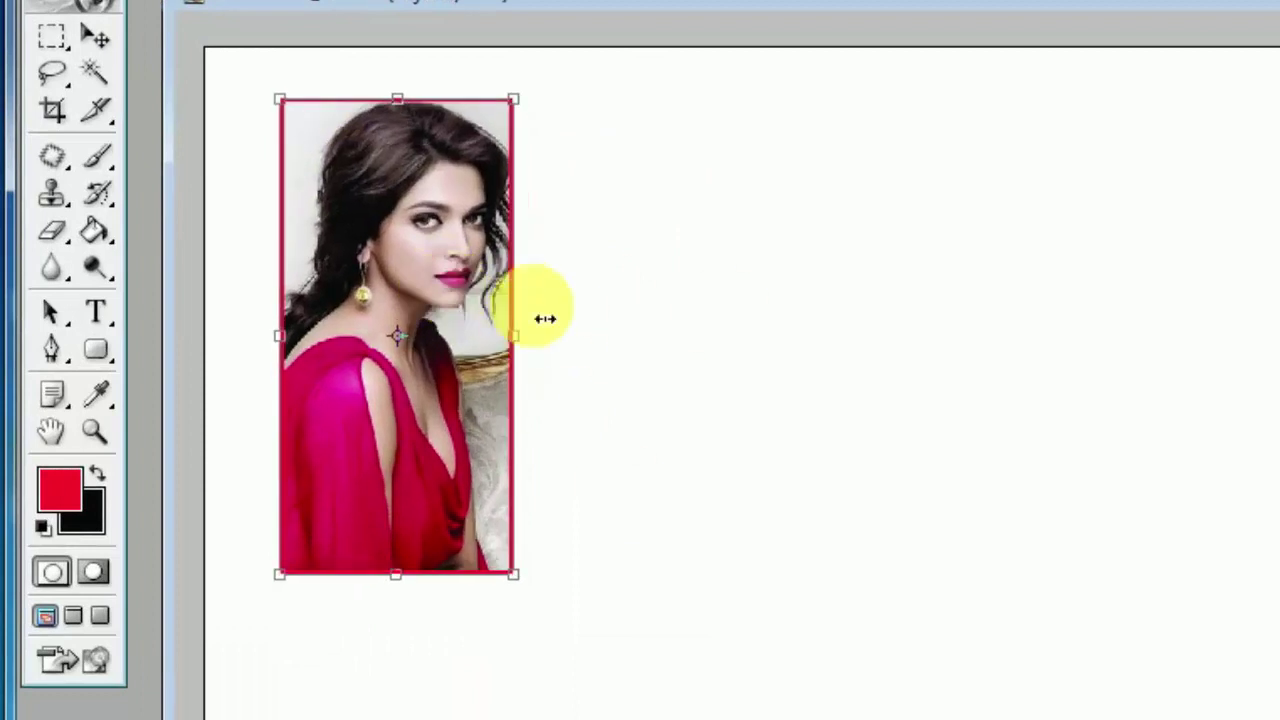
{"action": "left_click_drag", "start_coordinate": [516, 578], "coordinate": [630, 719]}
{"action": "key", "text": "Return"}
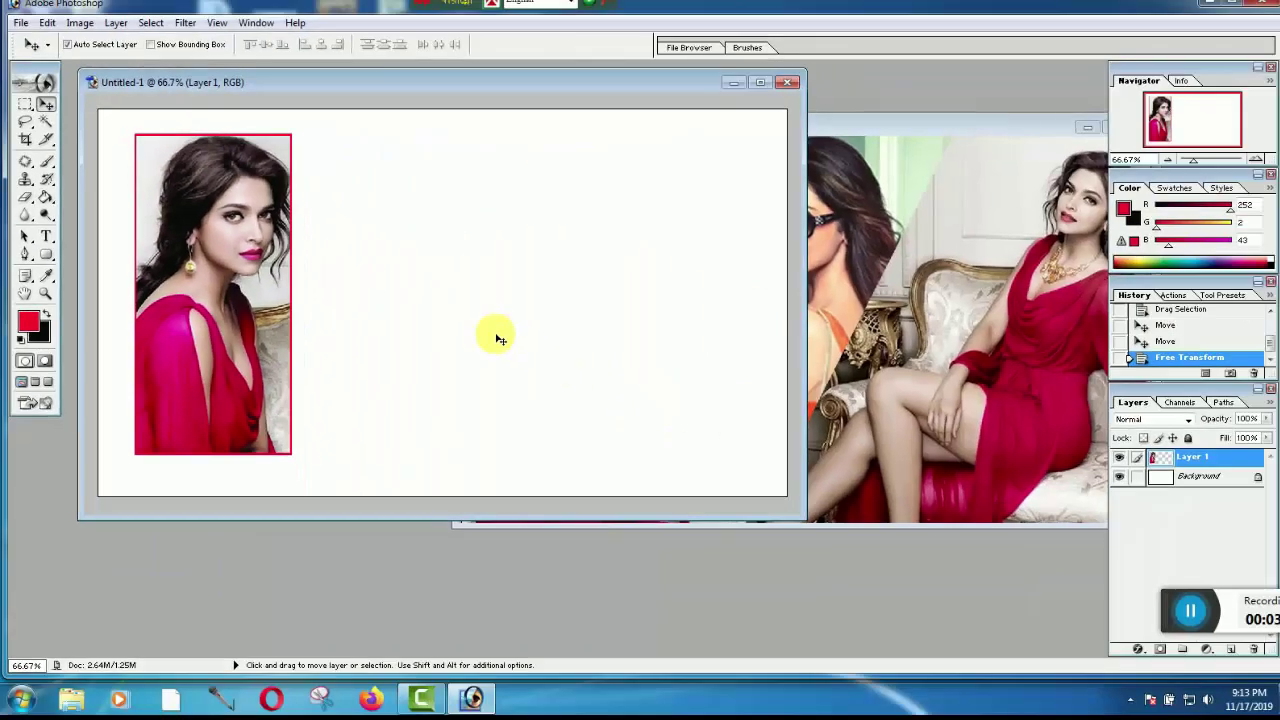
Deselect in 02.jpg and draw an elliptical marquee around the right woman's head and torso
{"action": "left_click", "coordinate": [930, 133]}
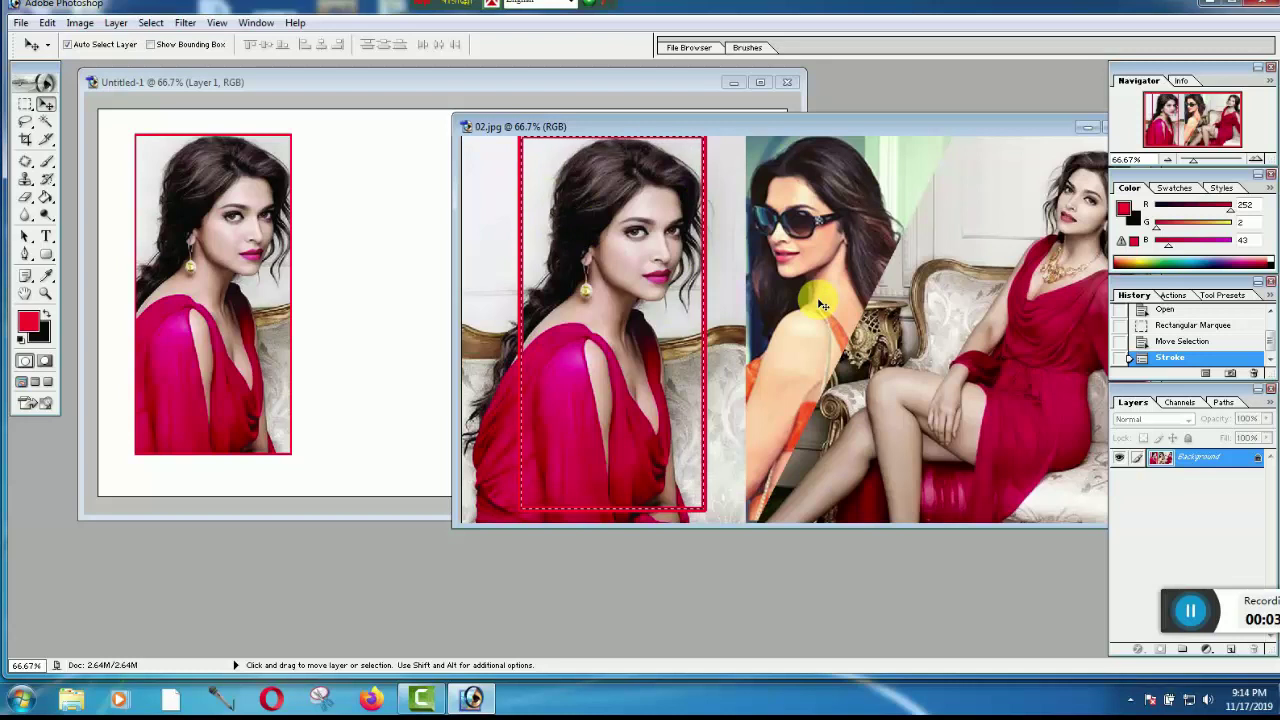
{"action": "key", "text": "ctrl+d"}
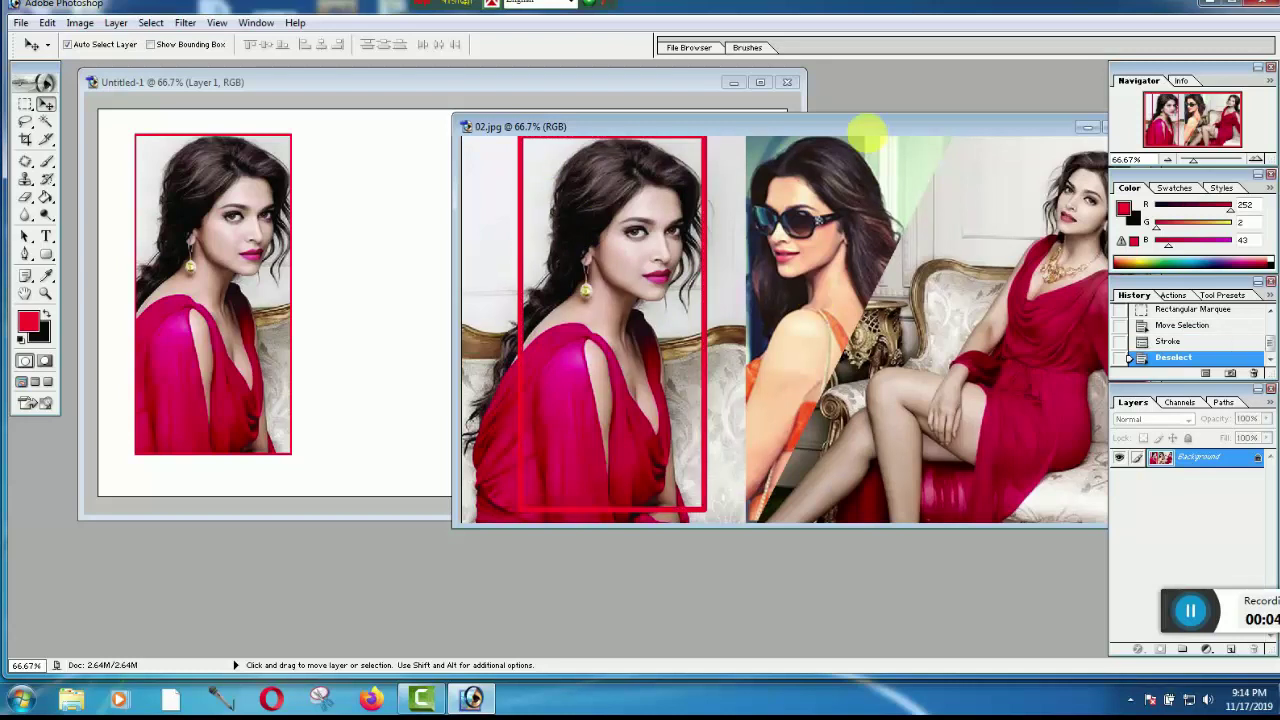
{"action": "mouse_move", "coordinate": [865, 126]}
{"action": "left_mouse_down"}
{"action": "mouse_move", "coordinate": [820, 113]}
{"action": "mouse_move", "coordinate": [759, 135]}
{"action": "left_mouse_up"}
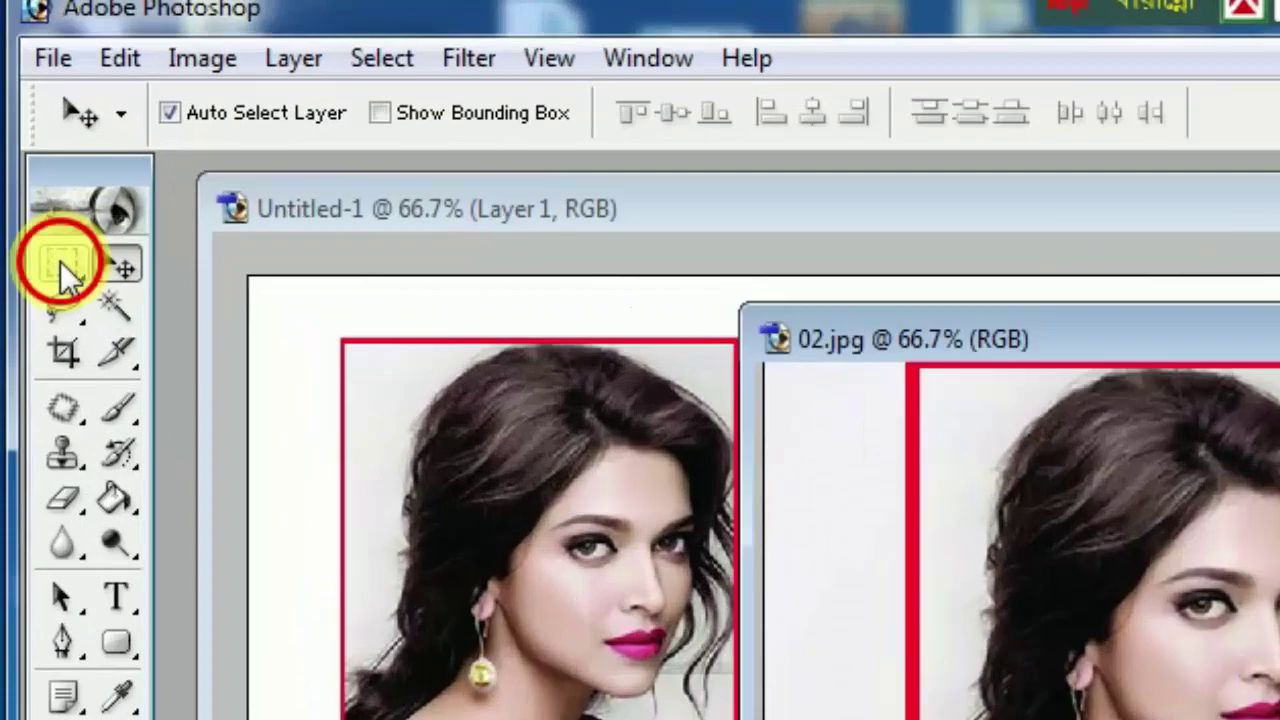
{"action": "left_click", "coordinate": [25, 104]}
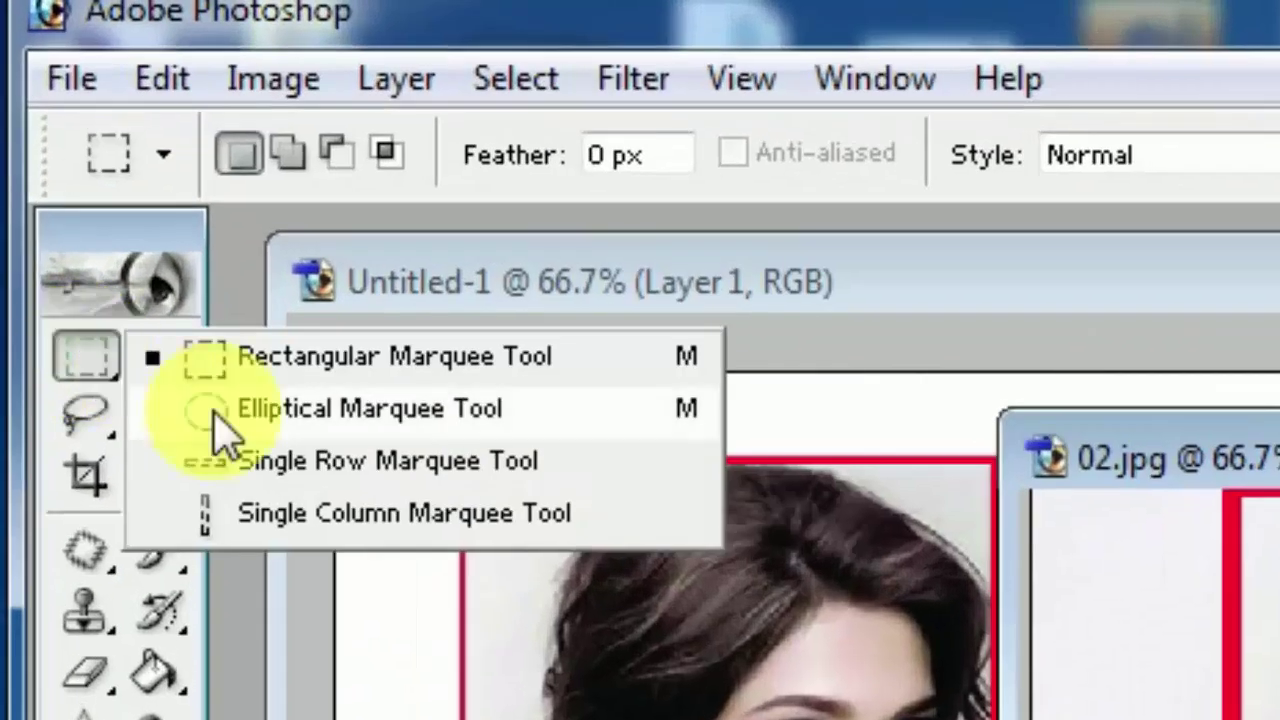
{"action": "left_click", "coordinate": [290, 420]}
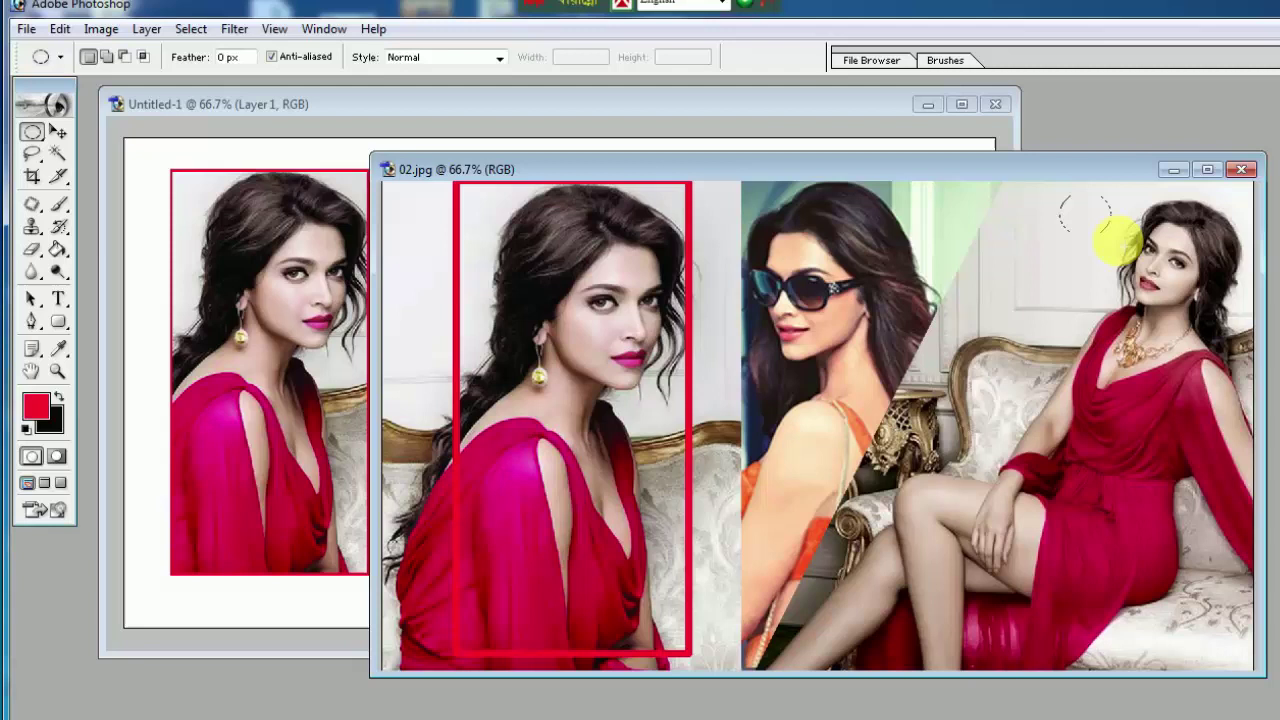
{"action": "left_click_drag", "start_coordinate": [1115, 238], "coordinate": [1259, 467]}
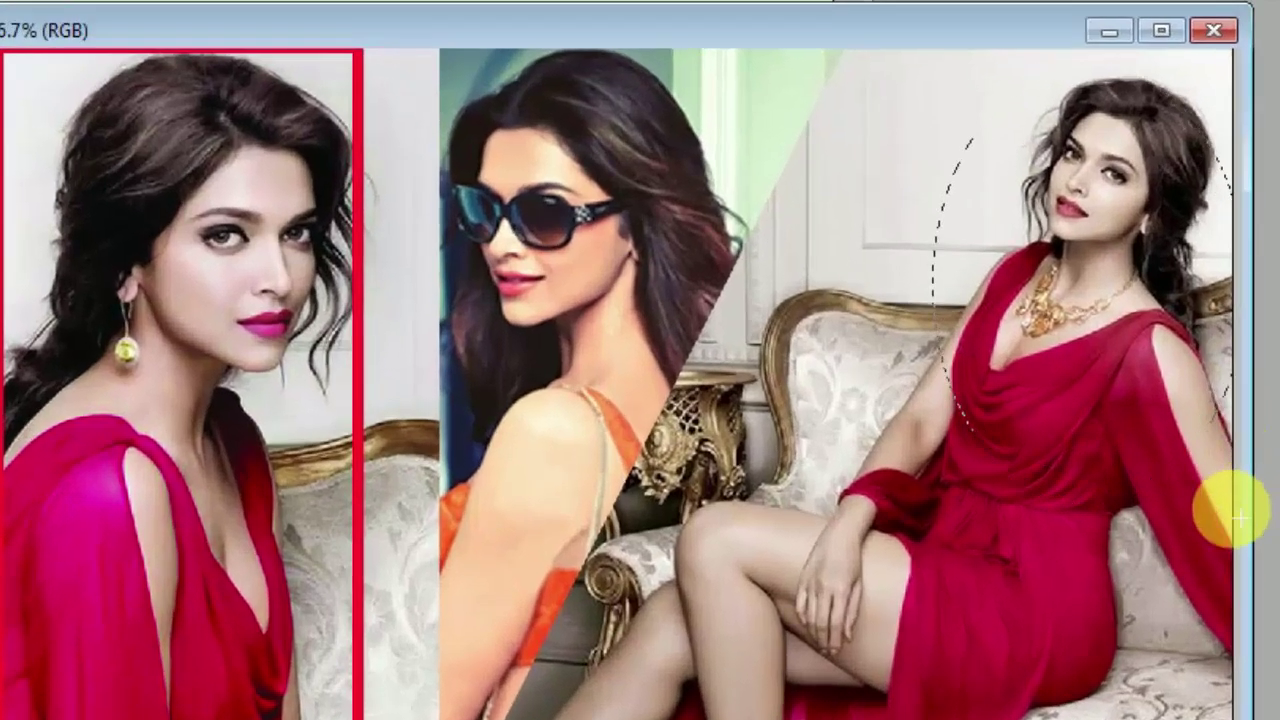
{"action": "mouse_move", "coordinate": [1247, 490]}
{"action": "left_mouse_down"}
{"action": "mouse_move", "coordinate": [1097, 372]}
{"action": "mouse_move", "coordinate": [1060, 305]}
{"action": "left_mouse_up"}
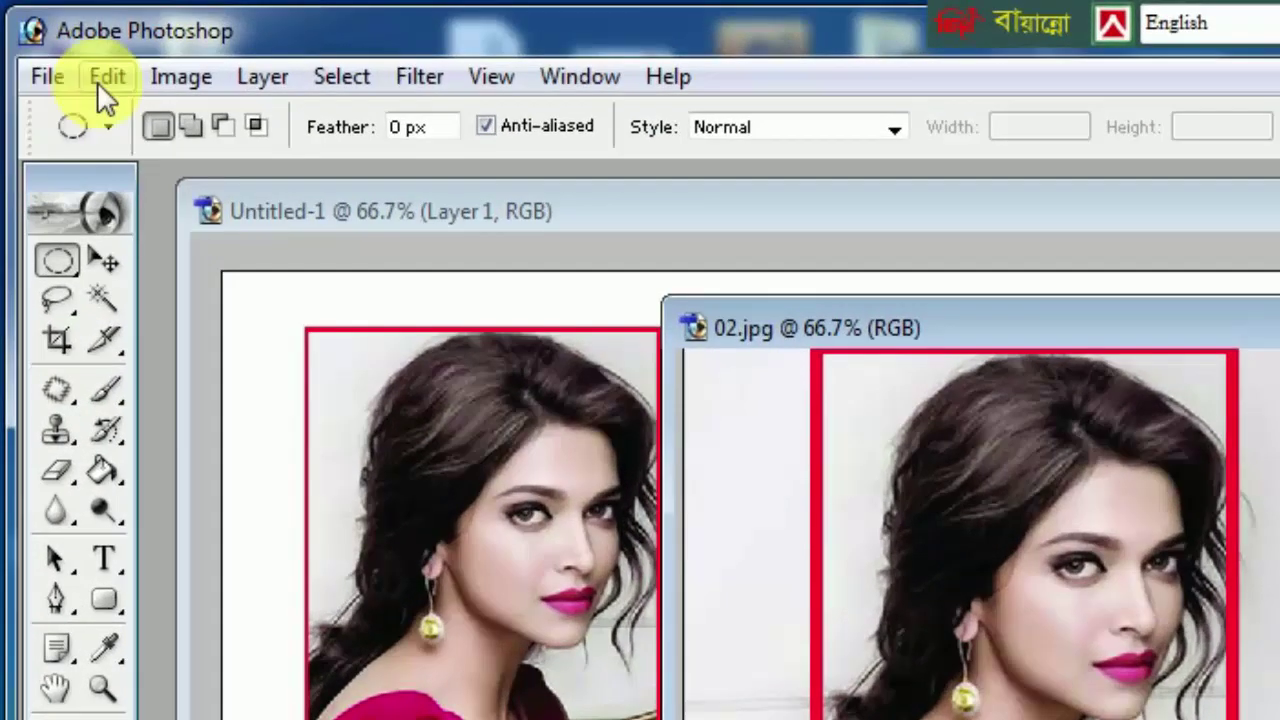
Apply a 10 px red, center-located stroke to the oval selection
{"action": "left_click", "coordinate": [99, 83]}
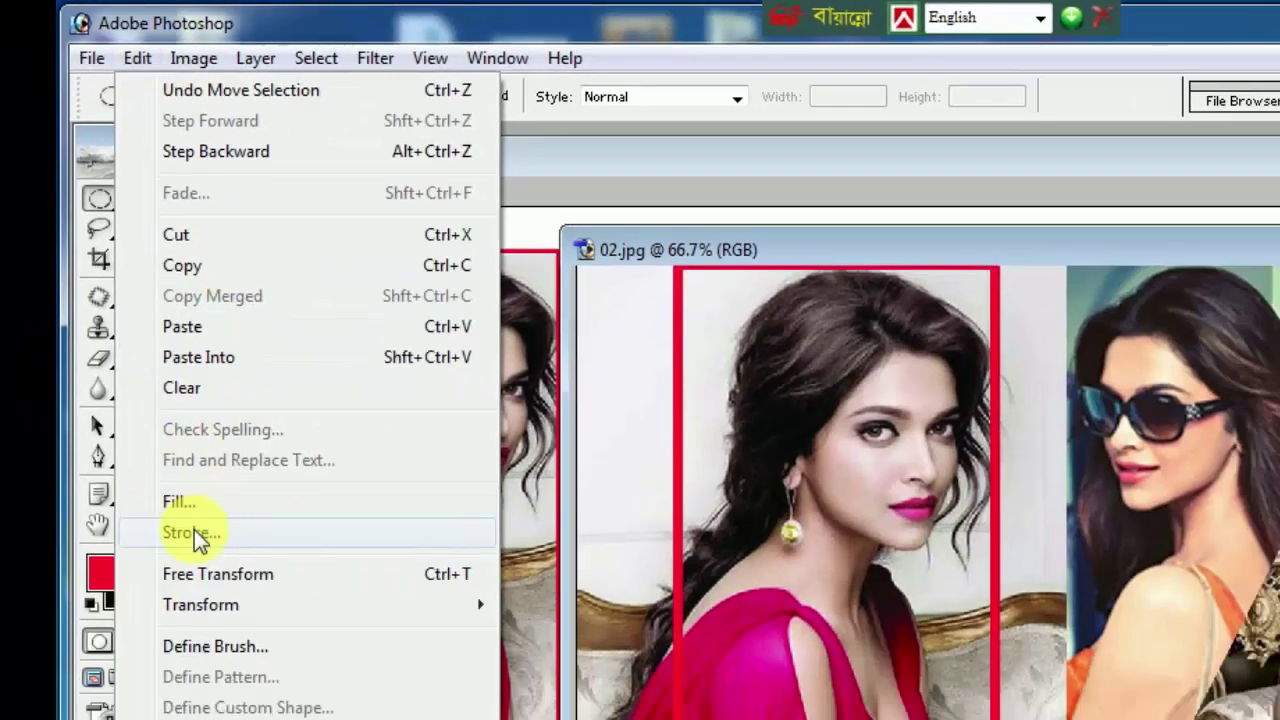
{"action": "key", "text": "i"}
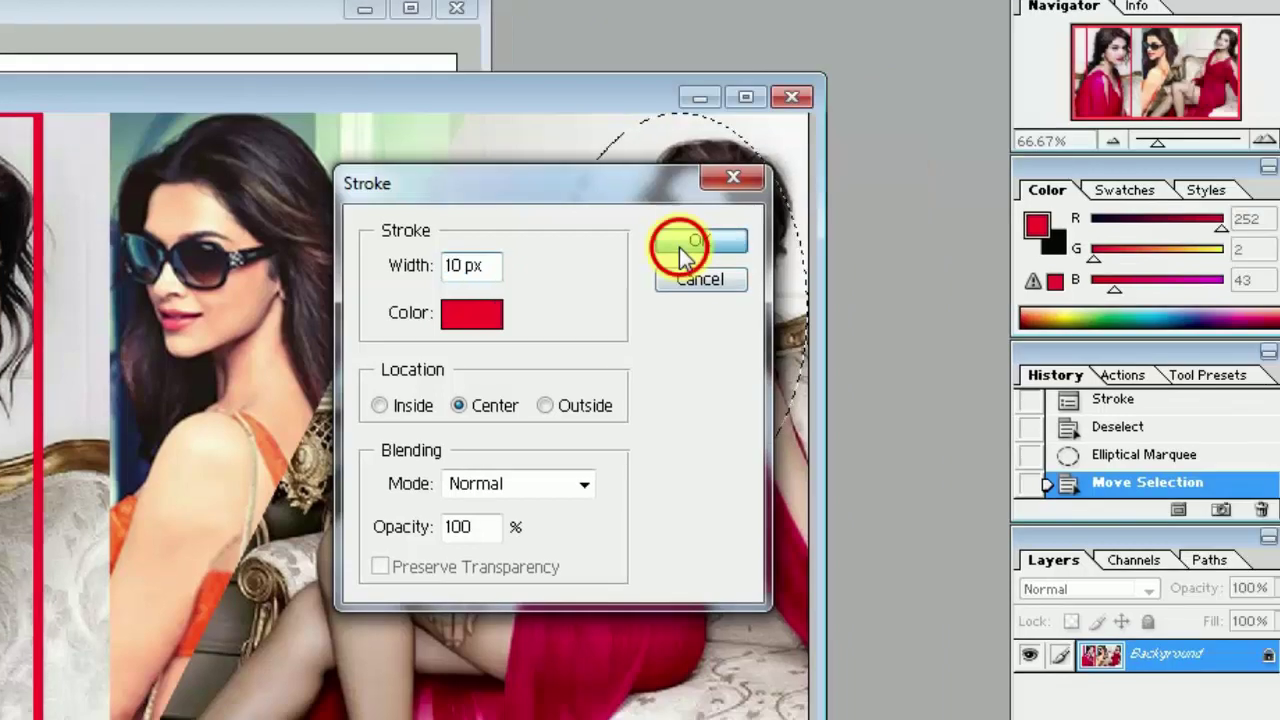
{"action": "left_click", "coordinate": [684, 250]}
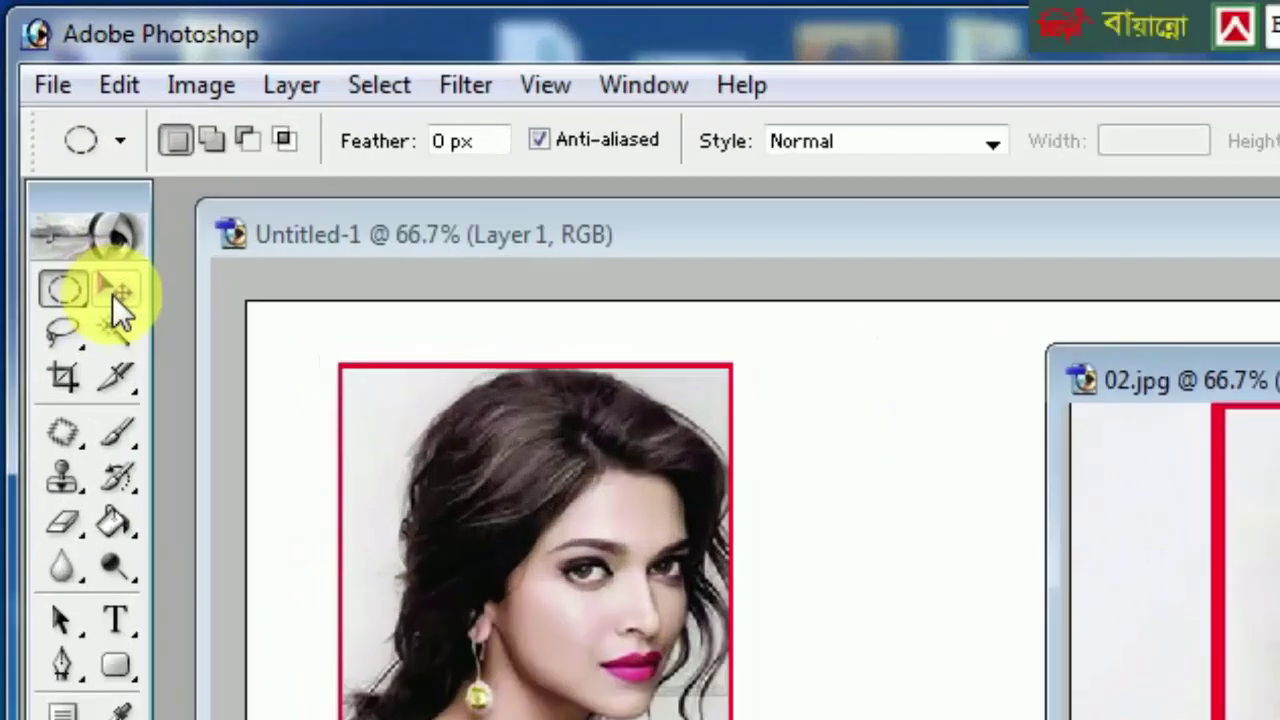
Drag the oval portrait into Untitled-1 as a new layer
{"action": "left_click", "coordinate": [57, 142]}
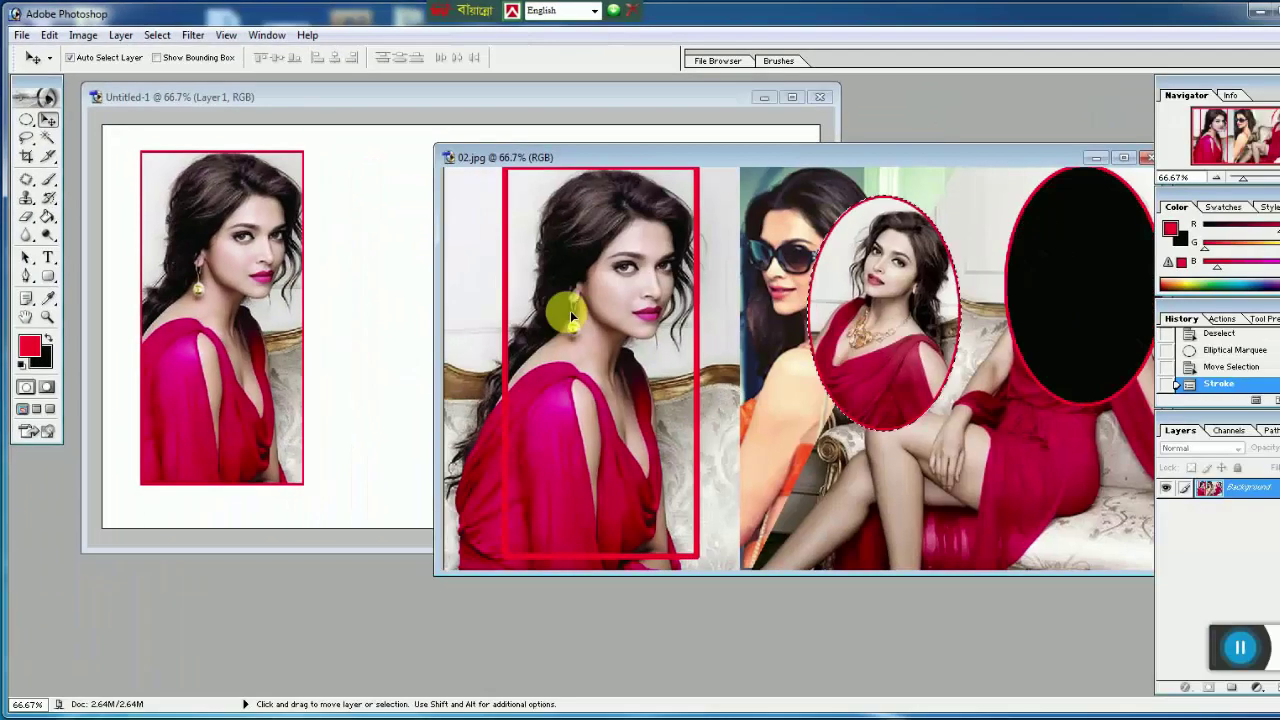
{"action": "left_click_drag", "start_coordinate": [1127, 281], "coordinate": [566, 309]}
{"action": "mouse_move", "coordinate": [368, 308]}
{"action": "left_mouse_down"}
{"action": "mouse_move", "coordinate": [384, 310]}
{"action": "mouse_move", "coordinate": [377, 286]}
{"action": "left_mouse_up"}
Close 02.jpg without saving and move the oval portrait right on the canvas
{"action": "left_click", "coordinate": [961, 163]}
{"action": "left_click_drag", "start_coordinate": [961, 163], "coordinate": [826, 172]}
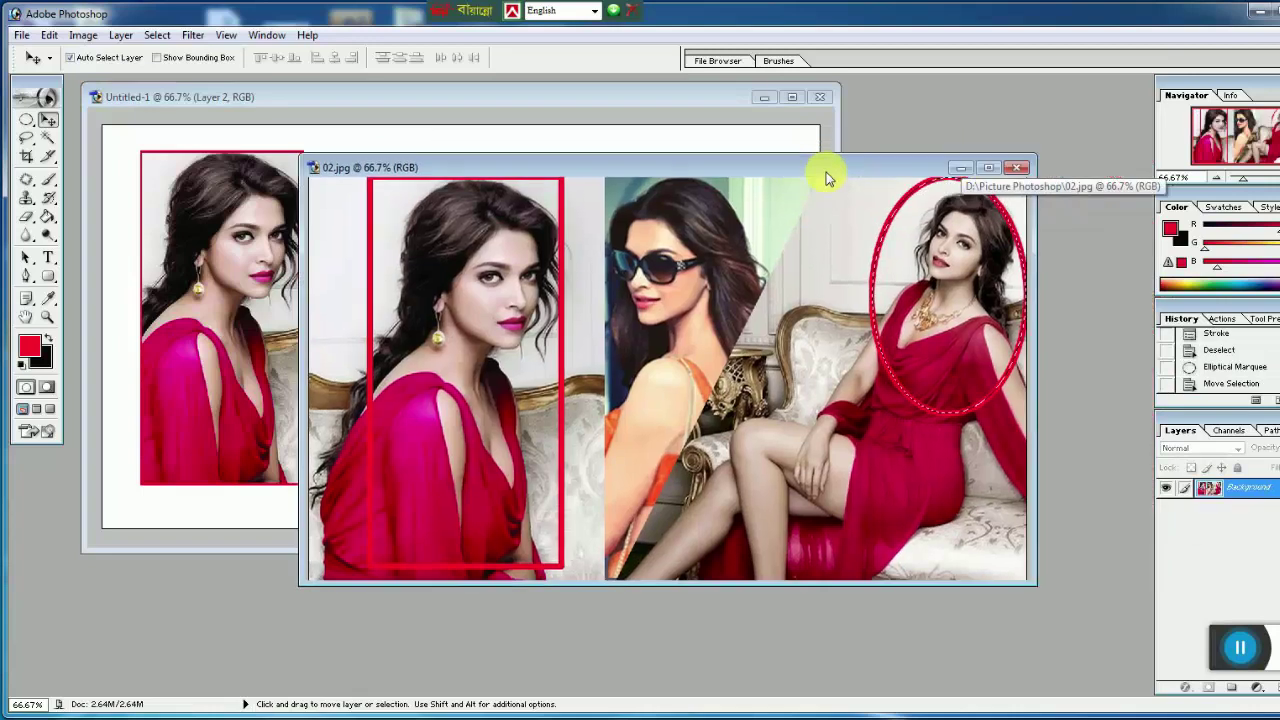
{"action": "left_click", "coordinate": [1016, 170]}
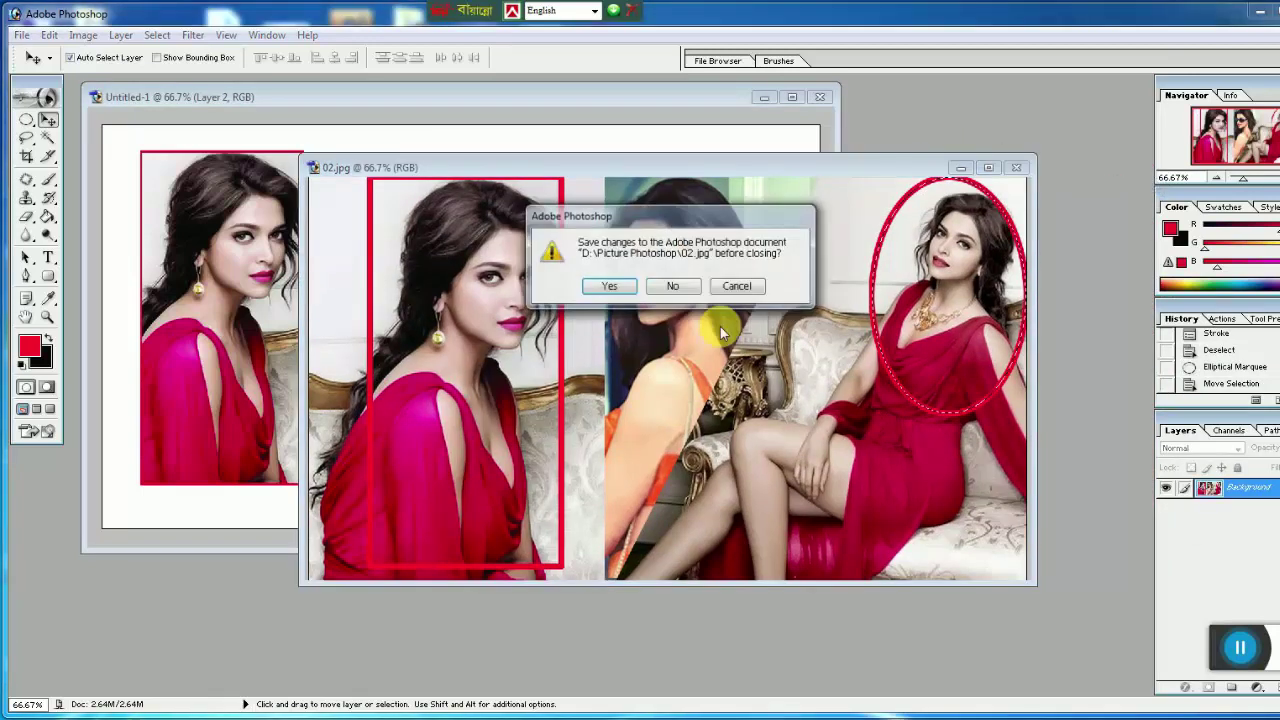
{"action": "left_click", "coordinate": [677, 290]}
{"action": "left_click_drag", "start_coordinate": [384, 103], "coordinate": [437, 93]}
{"action": "left_click_drag", "start_coordinate": [474, 235], "coordinate": [676, 220]}
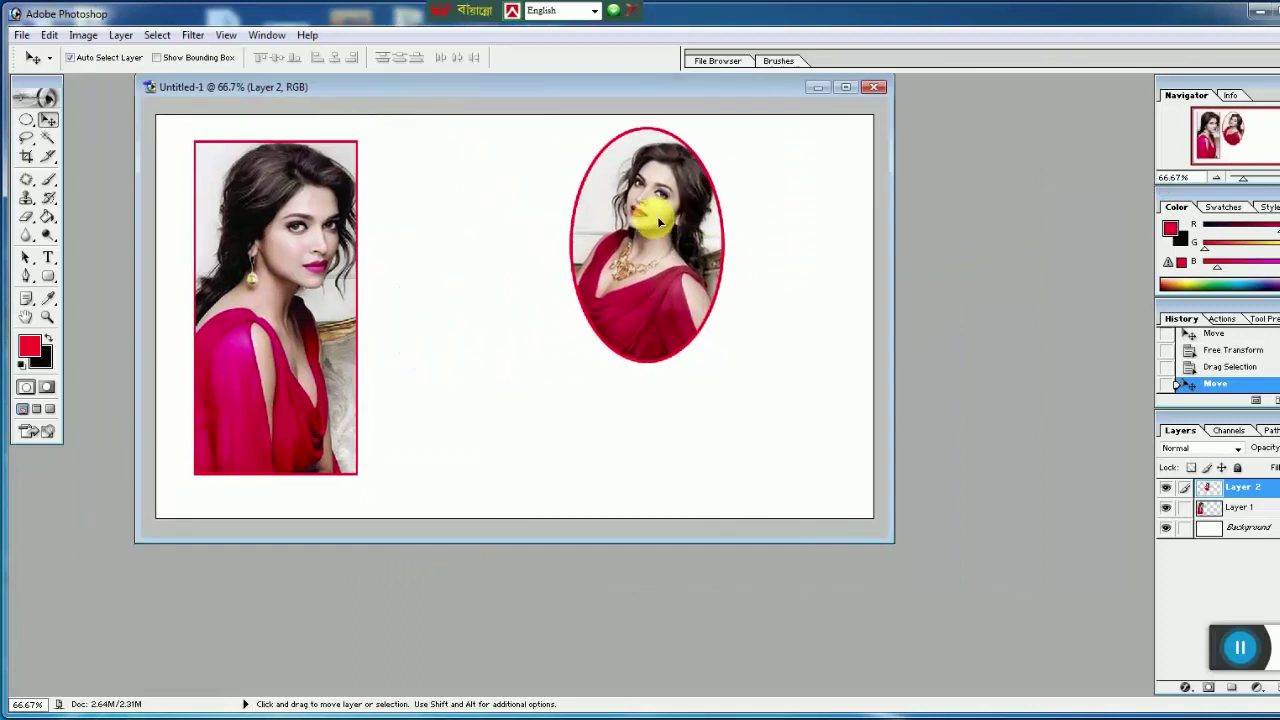
Reposition both portraits, then scale the oval to about 133% and shift it right
{"action": "left_click_drag", "start_coordinate": [317, 255], "coordinate": [300, 250]}
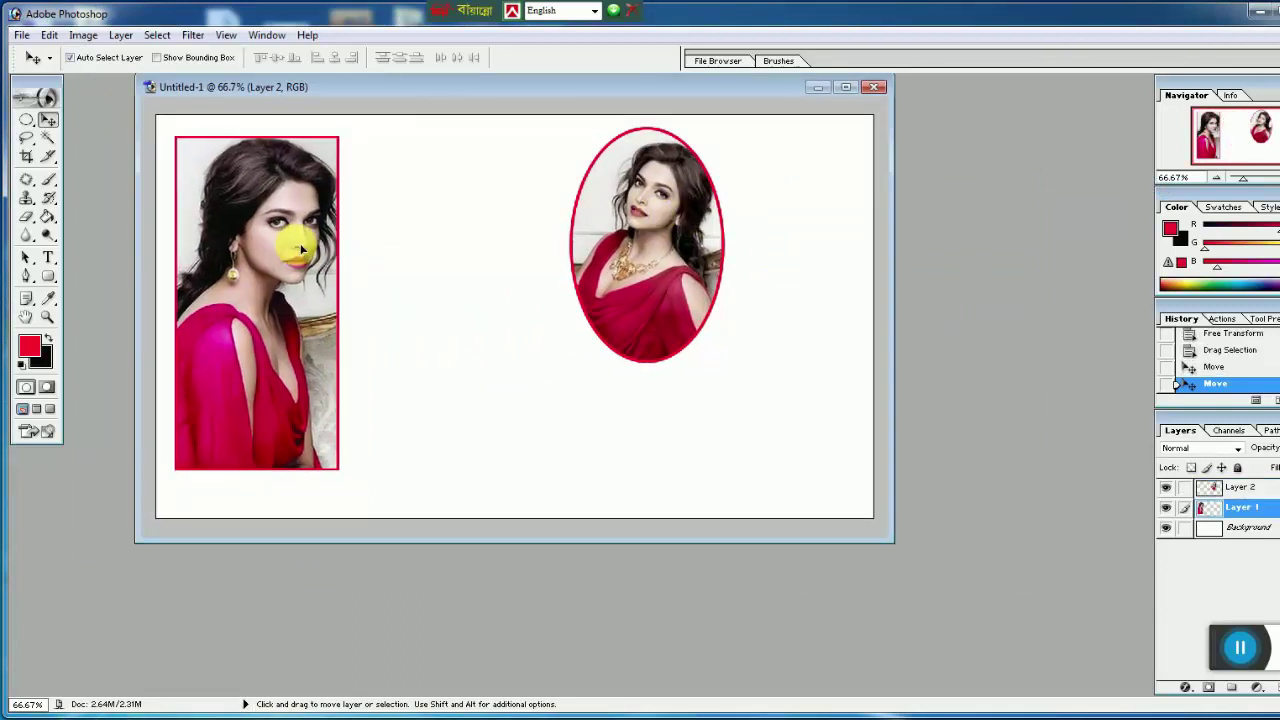
{"action": "left_click_drag", "start_coordinate": [637, 243], "coordinate": [480, 261]}
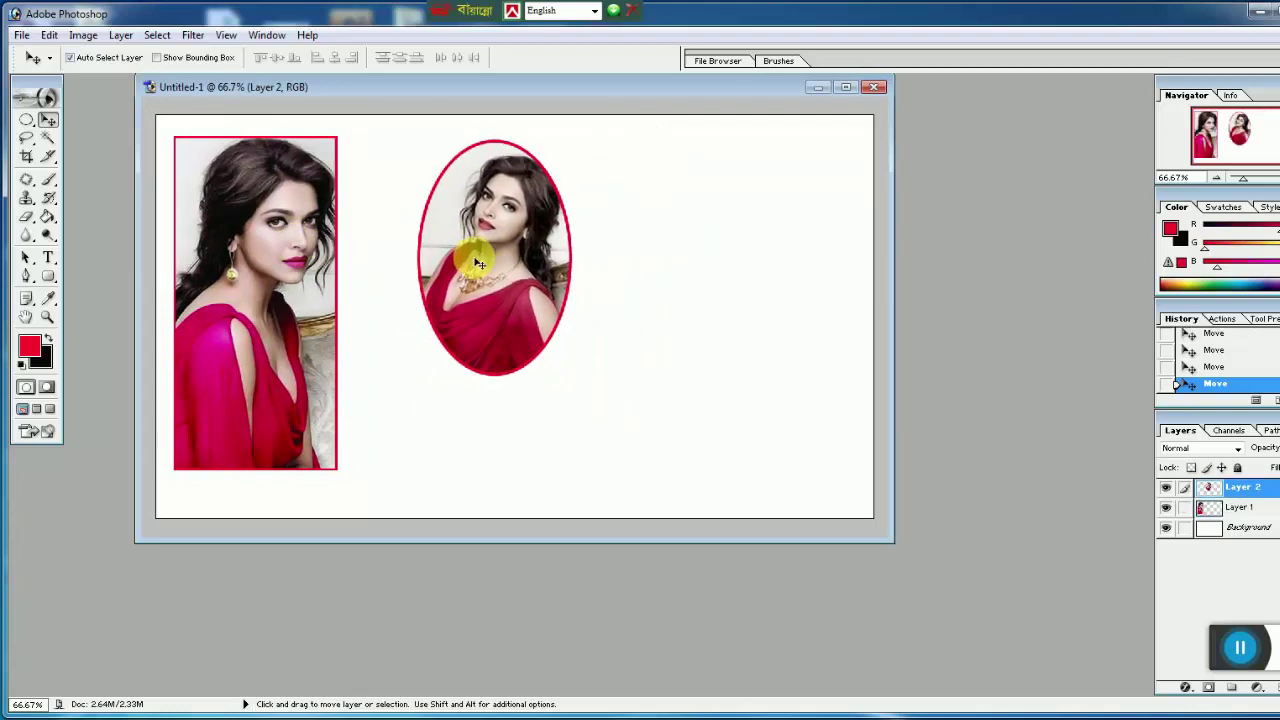
{"action": "left_click_drag", "start_coordinate": [495, 246], "coordinate": [440, 257]}
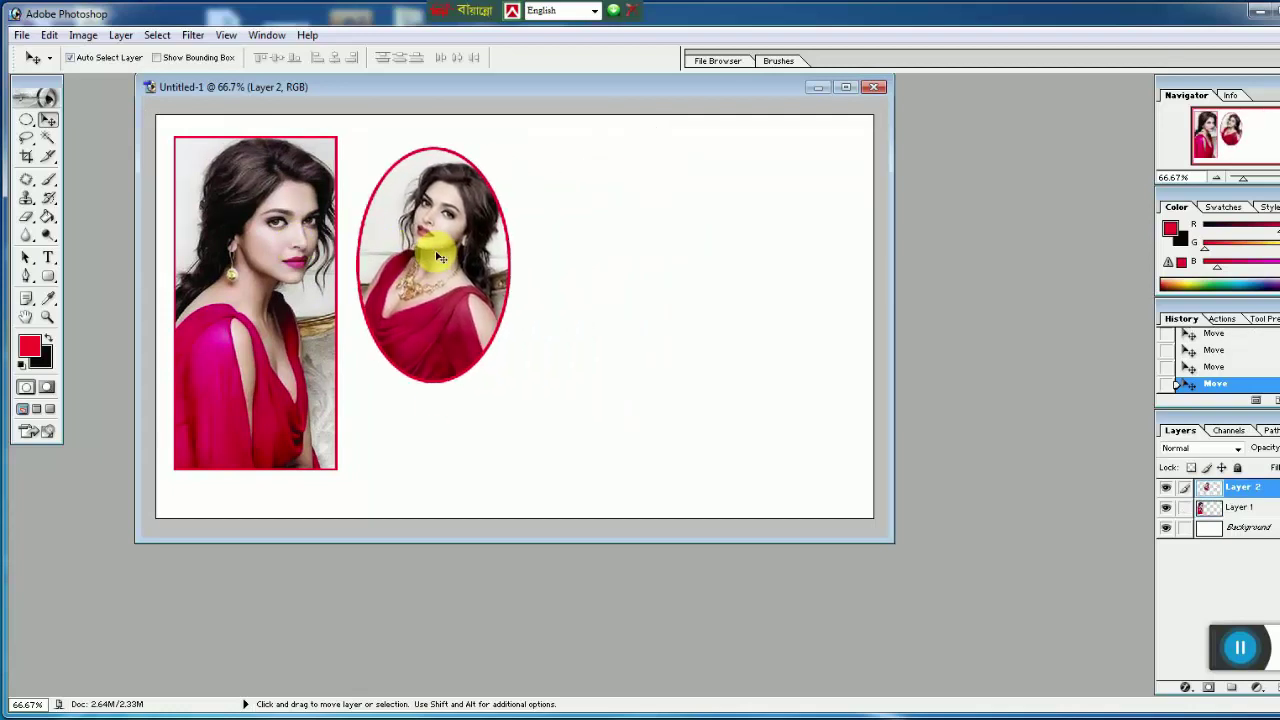
{"action": "key", "text": "ctrl+t"}
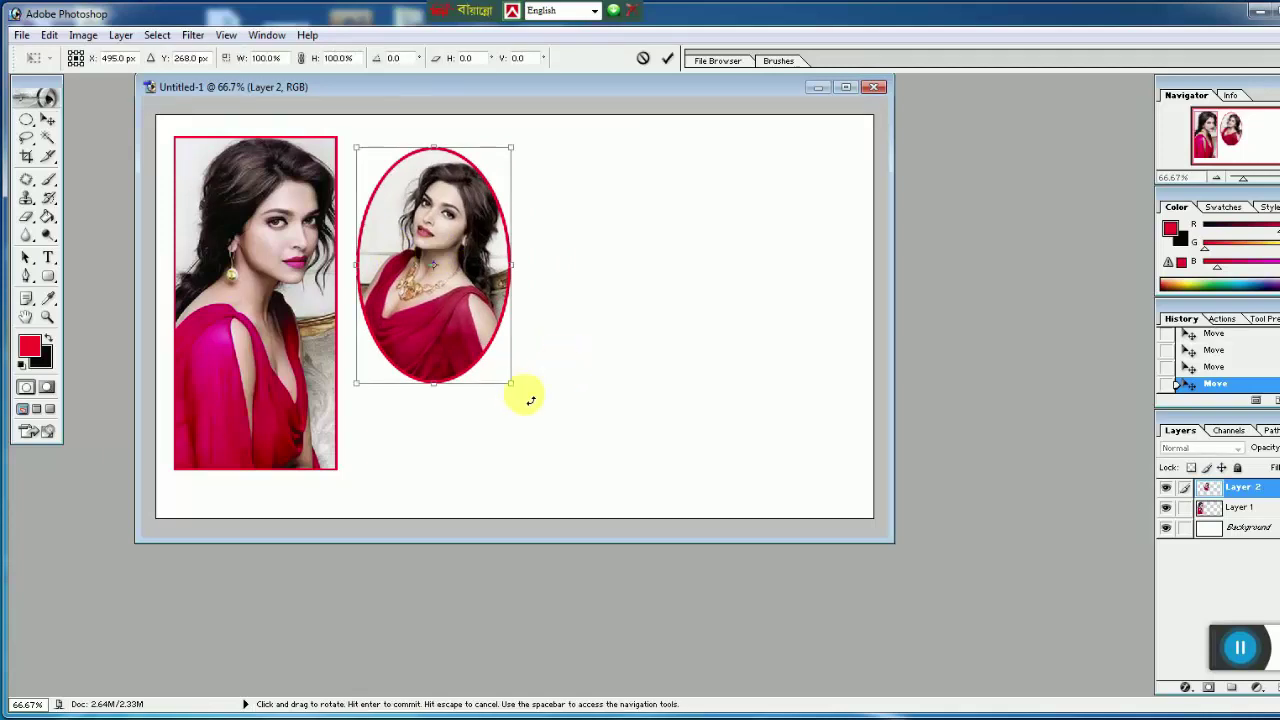
{"action": "left_click_drag", "start_coordinate": [510, 383], "coordinate": [585, 484]}
{"action": "left_click_drag", "start_coordinate": [538, 347], "coordinate": [713, 348]}
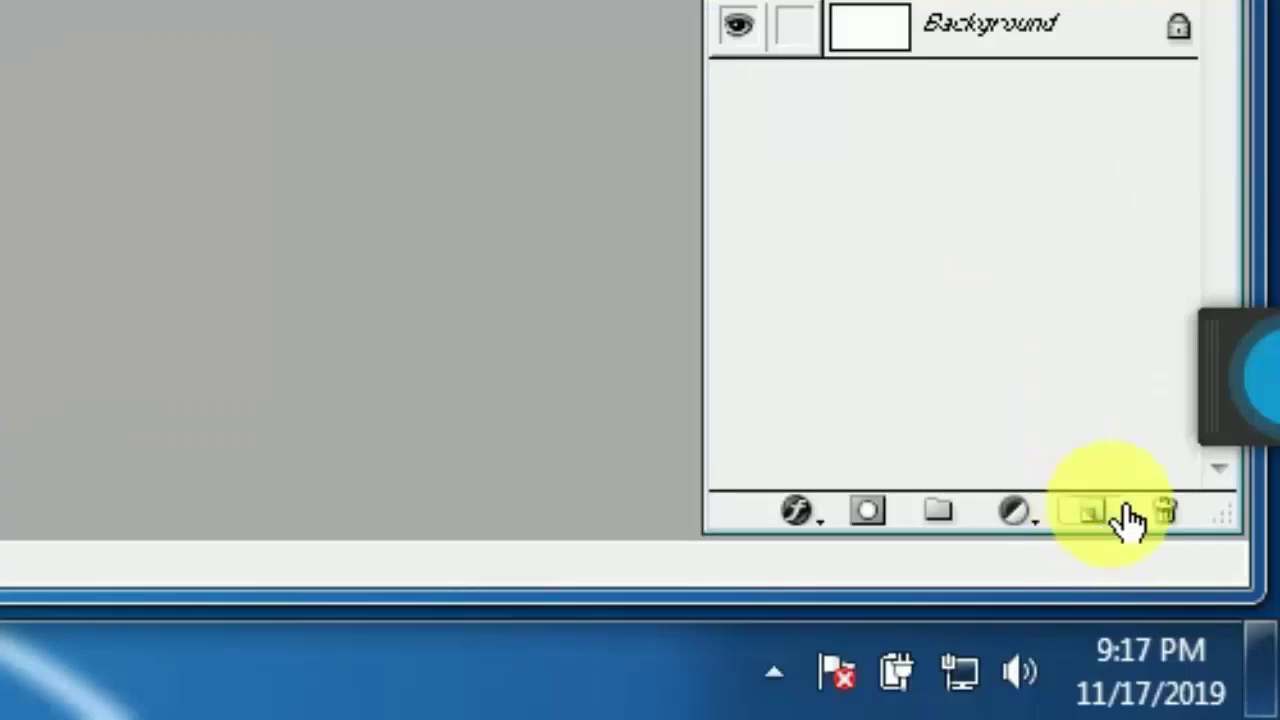
Add a new layer and select a single pixel row below the portraits
{"action": "left_click", "coordinate": [1118, 518]}
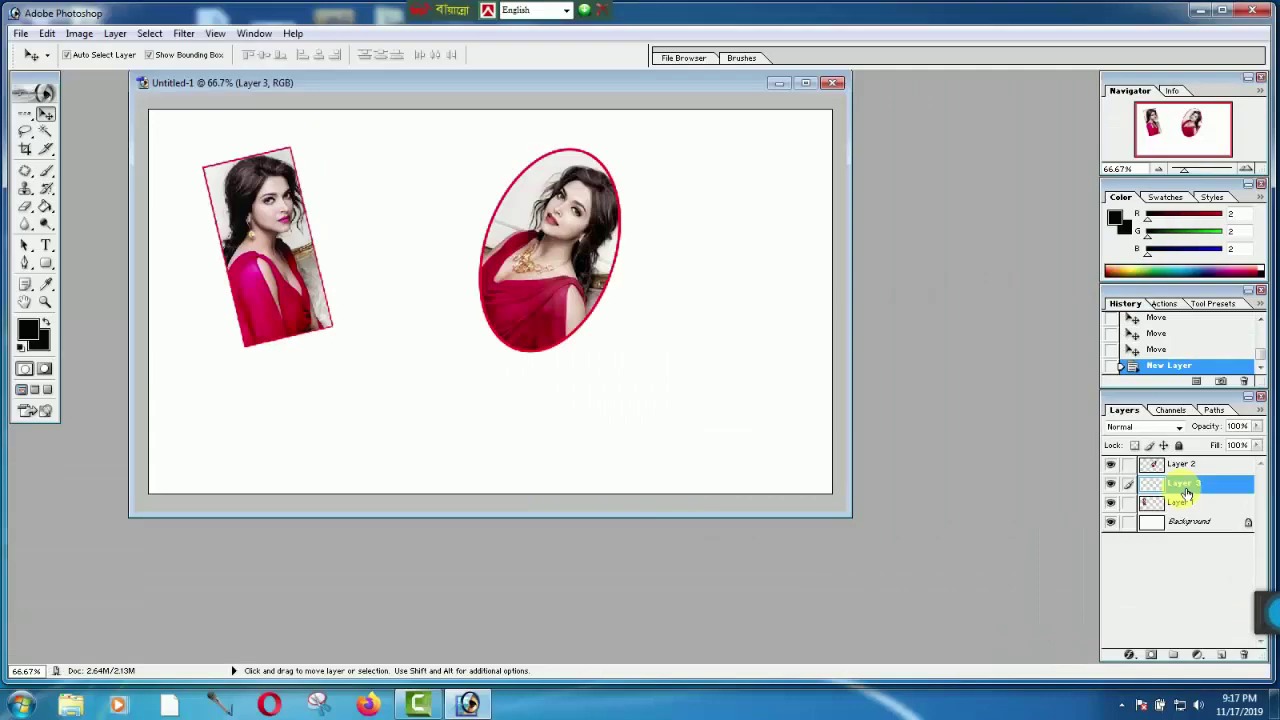
{"action": "left_click", "coordinate": [24, 114]}
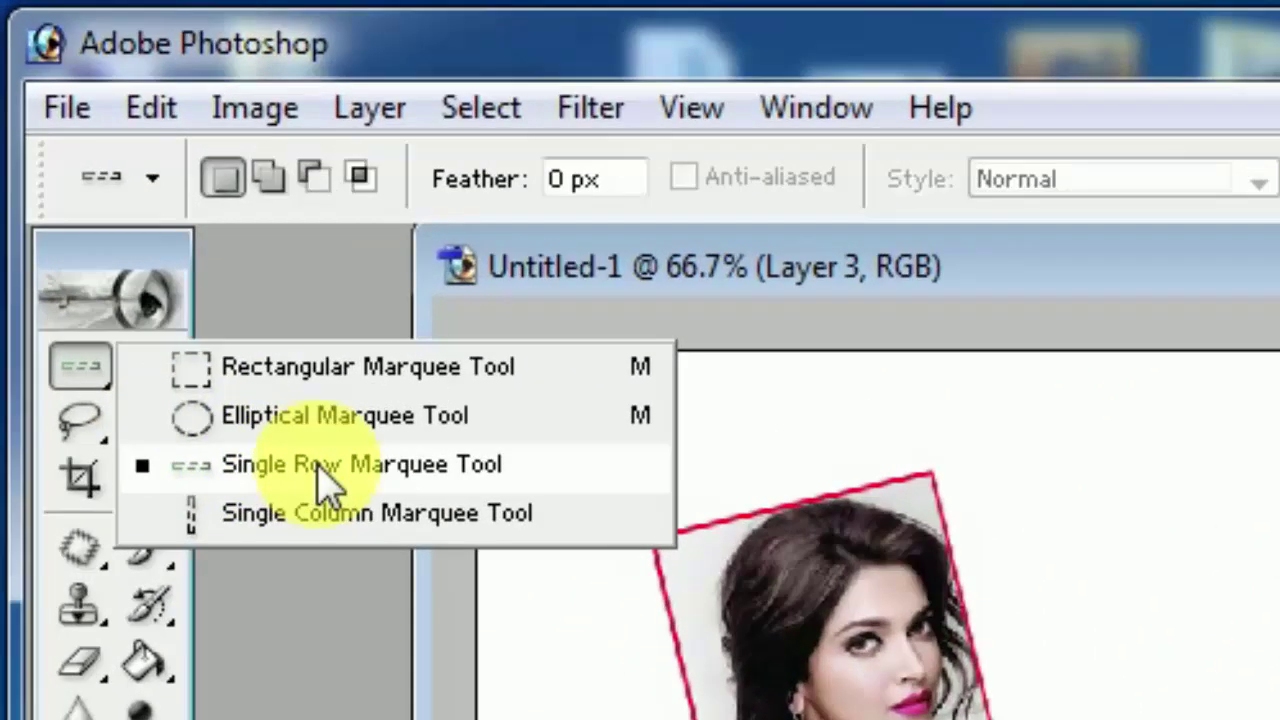
{"action": "left_click", "coordinate": [320, 465]}
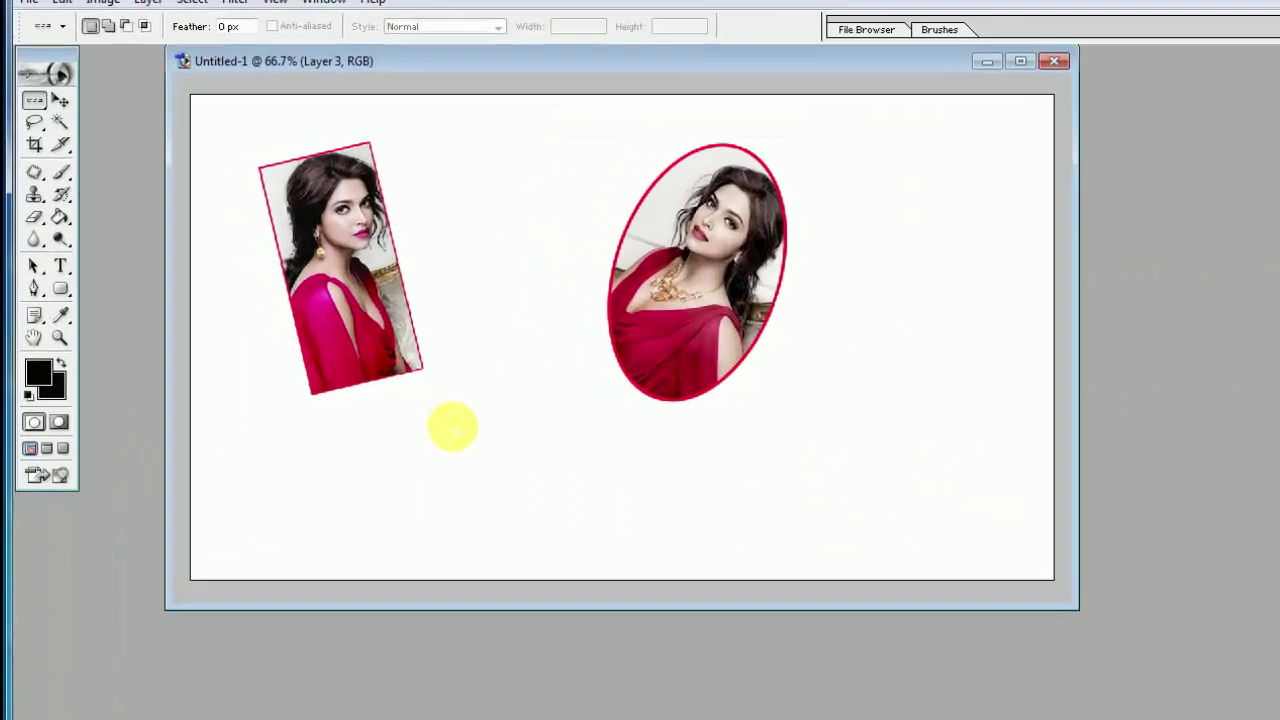
{"action": "left_click", "coordinate": [355, 372]}
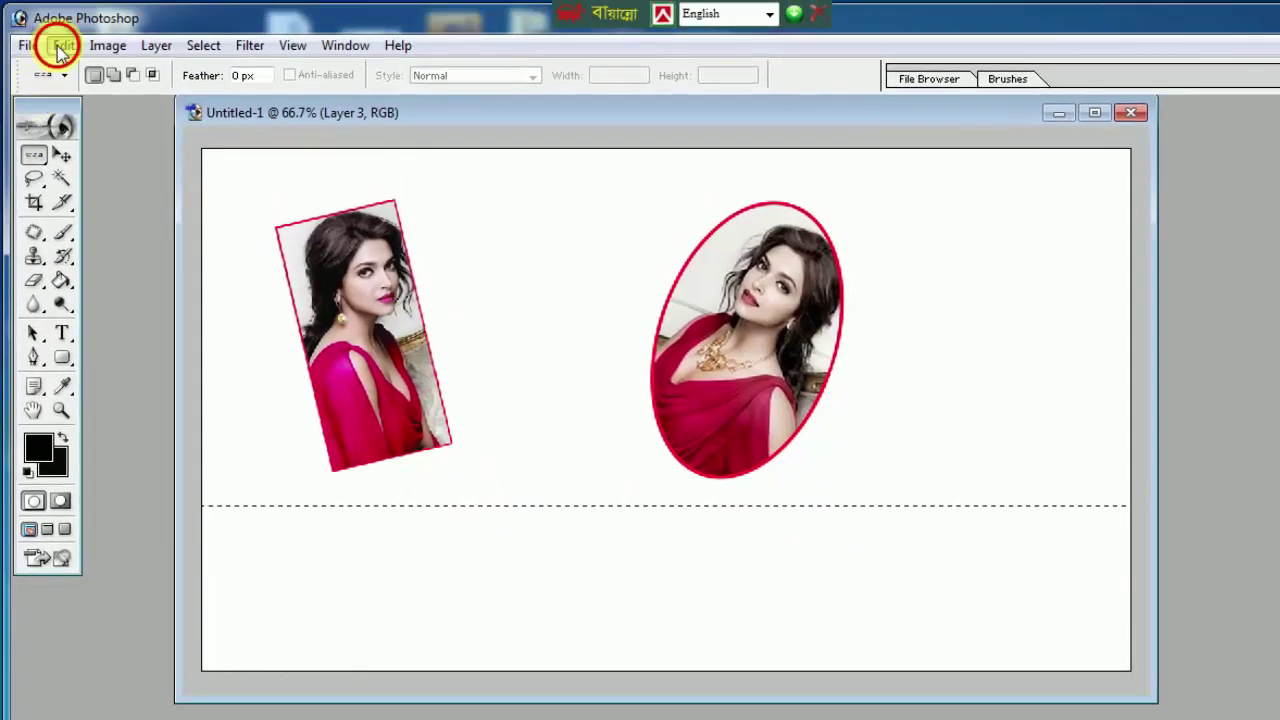
Stroke the row selection in black to draw the horizontal line, then deselect
{"action": "left_click", "coordinate": [62, 45]}
{"action": "left_click", "coordinate": [108, 414]}
{"action": "left_click_drag", "start_coordinate": [1129, 262], "coordinate": [1155, 213]}
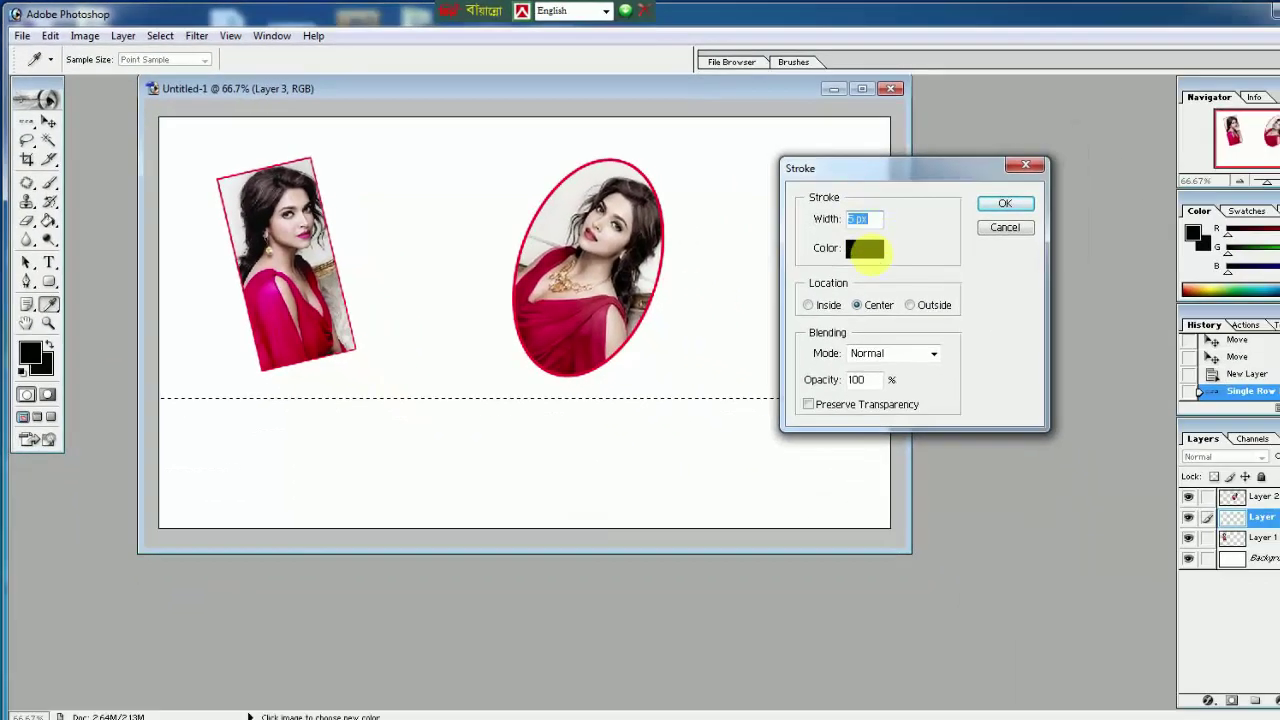
{"action": "left_click", "coordinate": [865, 250]}
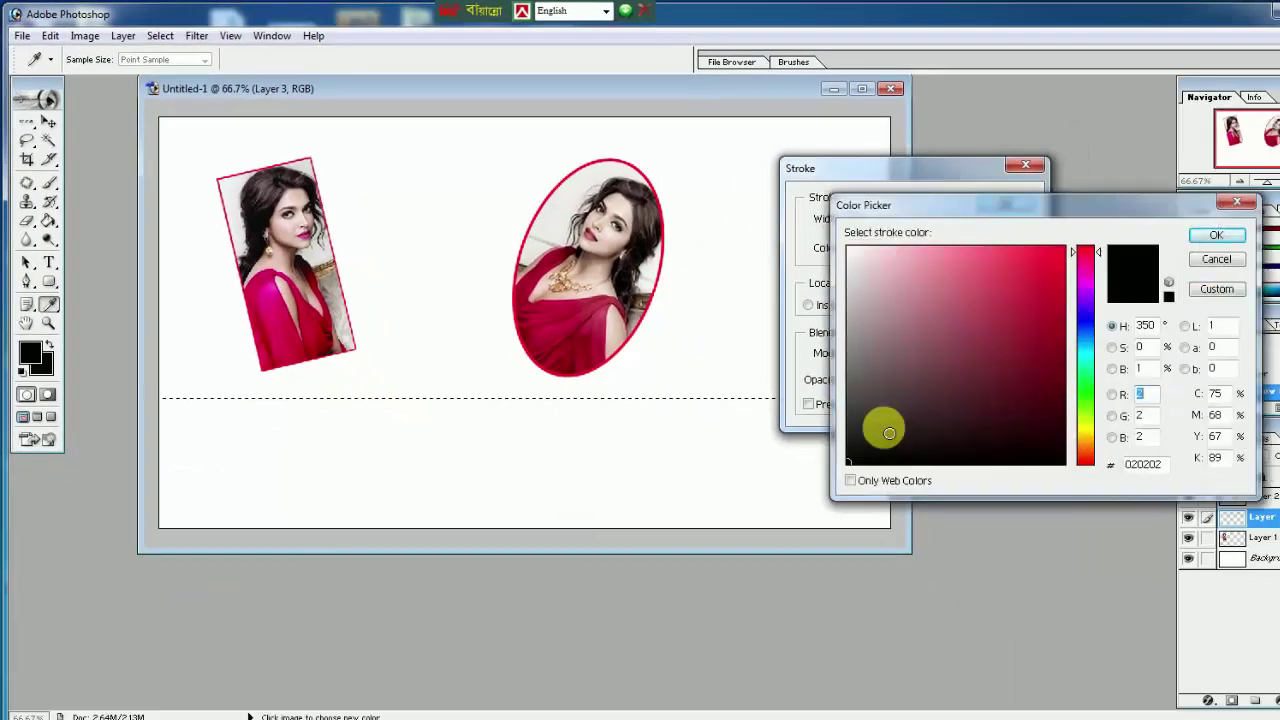
{"action": "left_click", "coordinate": [1216, 235]}
{"action": "left_click", "coordinate": [1003, 205]}
{"action": "key", "text": "ctrl+d"}
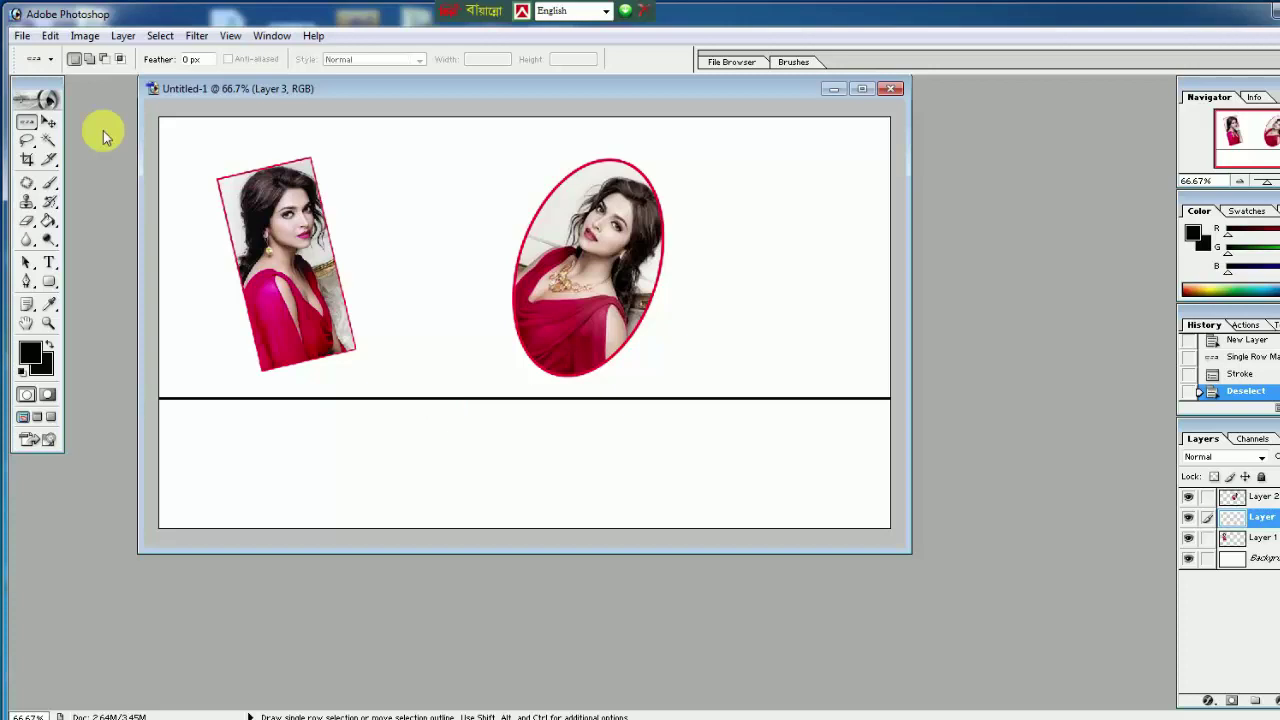
{"action": "left_click", "coordinate": [28, 124]}
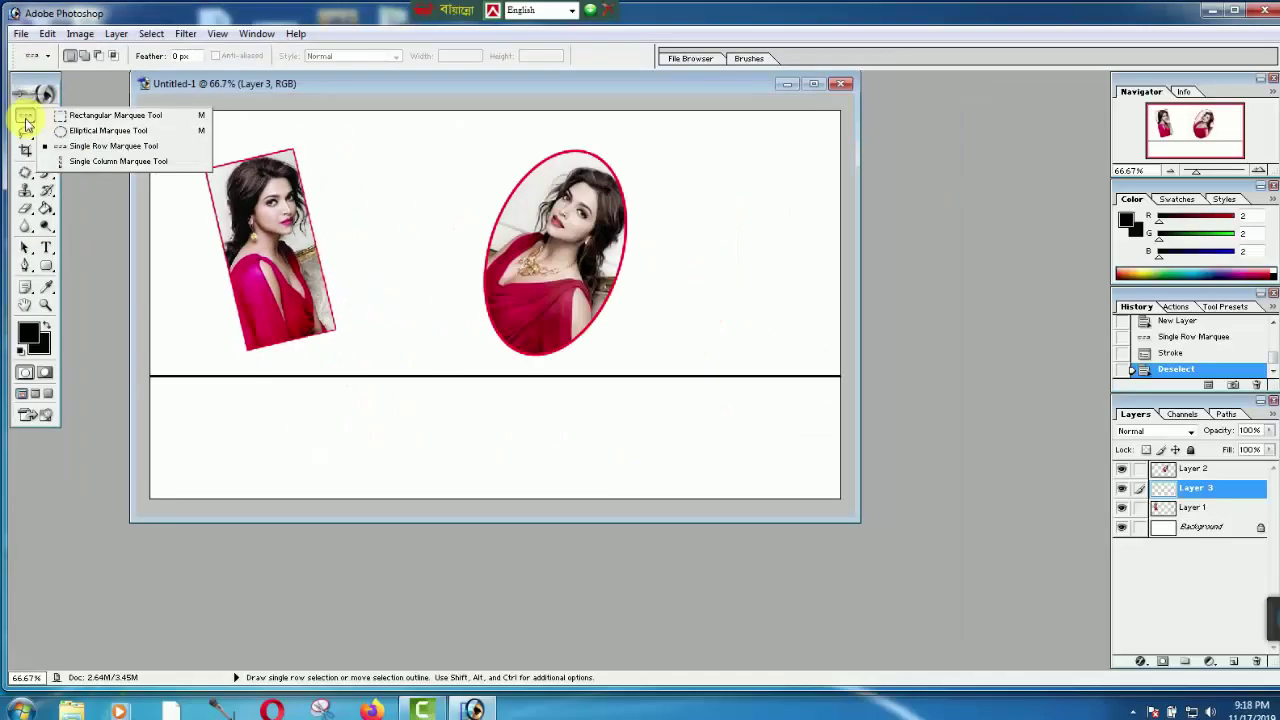
Add another new layer and select a single pixel column between the portraits
{"action": "left_click", "coordinate": [30, 115]}
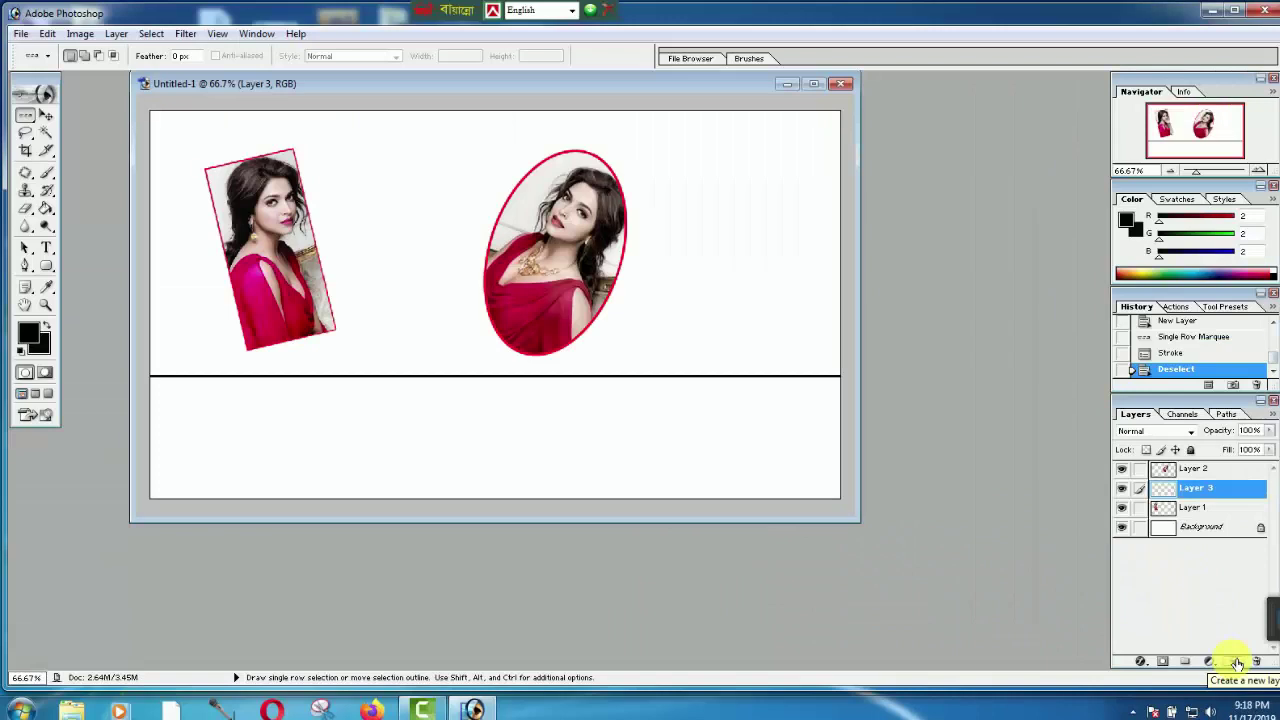
{"action": "left_click", "coordinate": [1234, 661]}
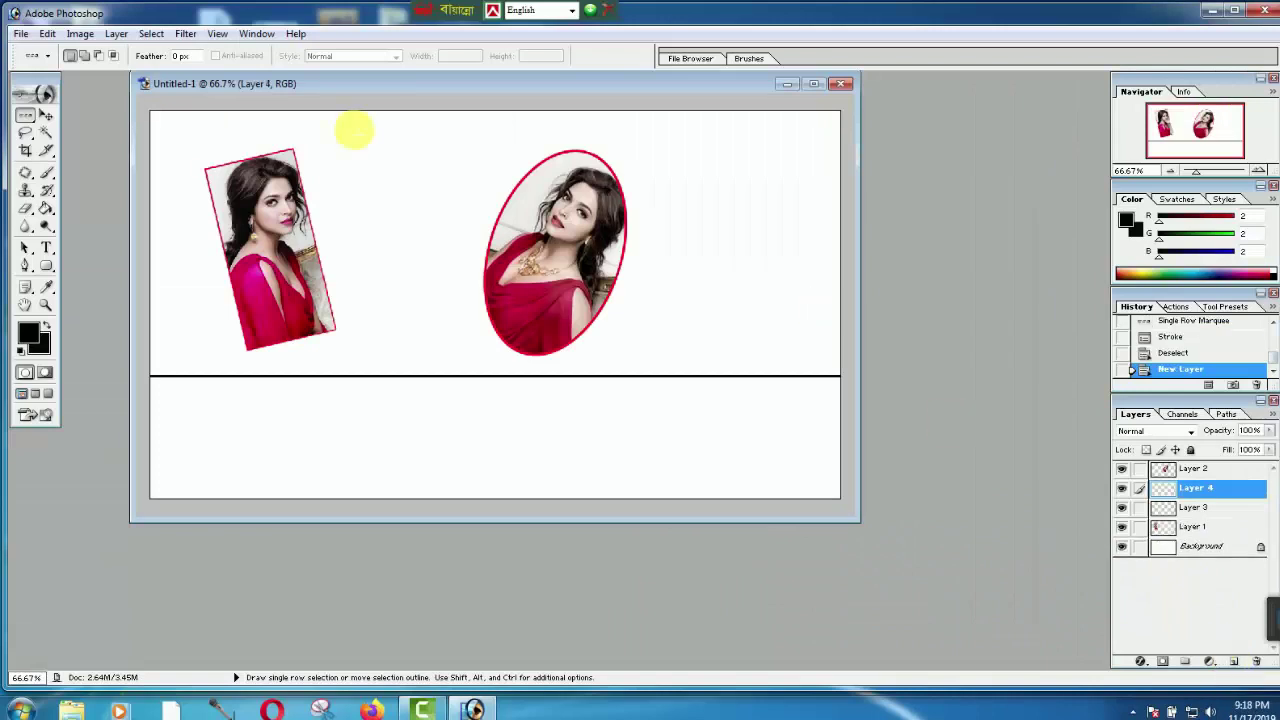
{"action": "left_click", "coordinate": [27, 115]}
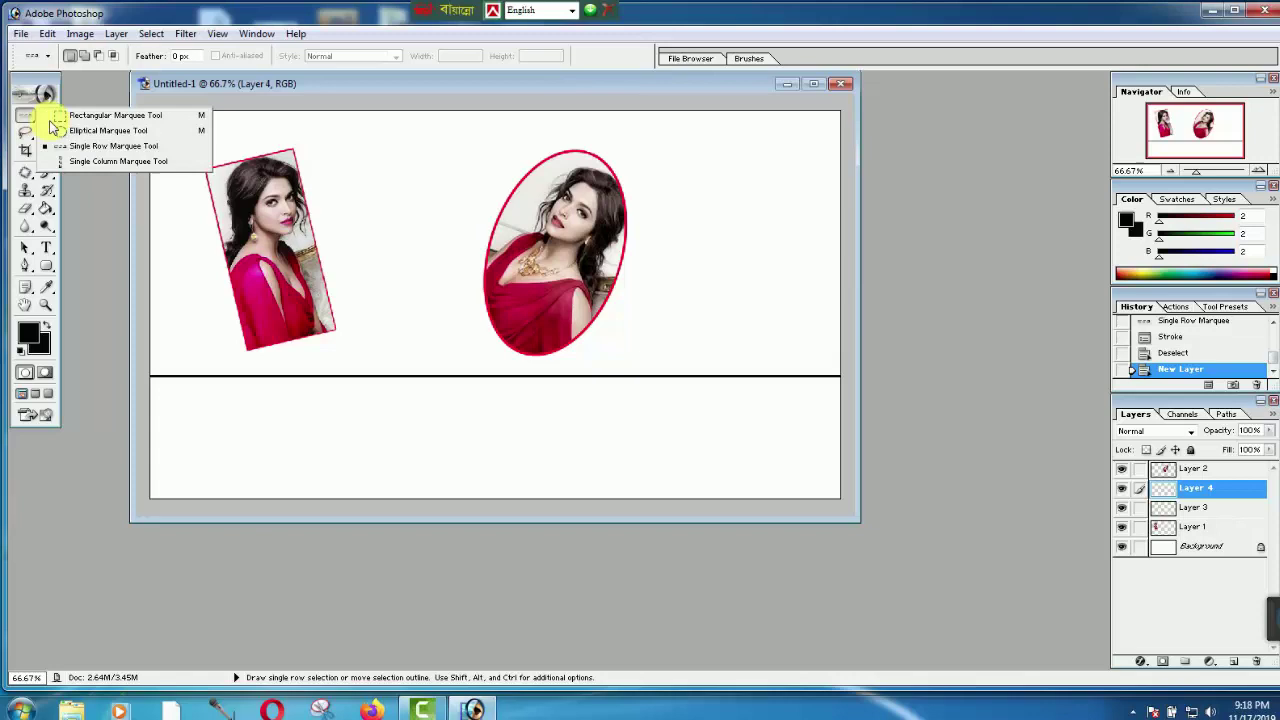
{"action": "left_click", "coordinate": [97, 162]}
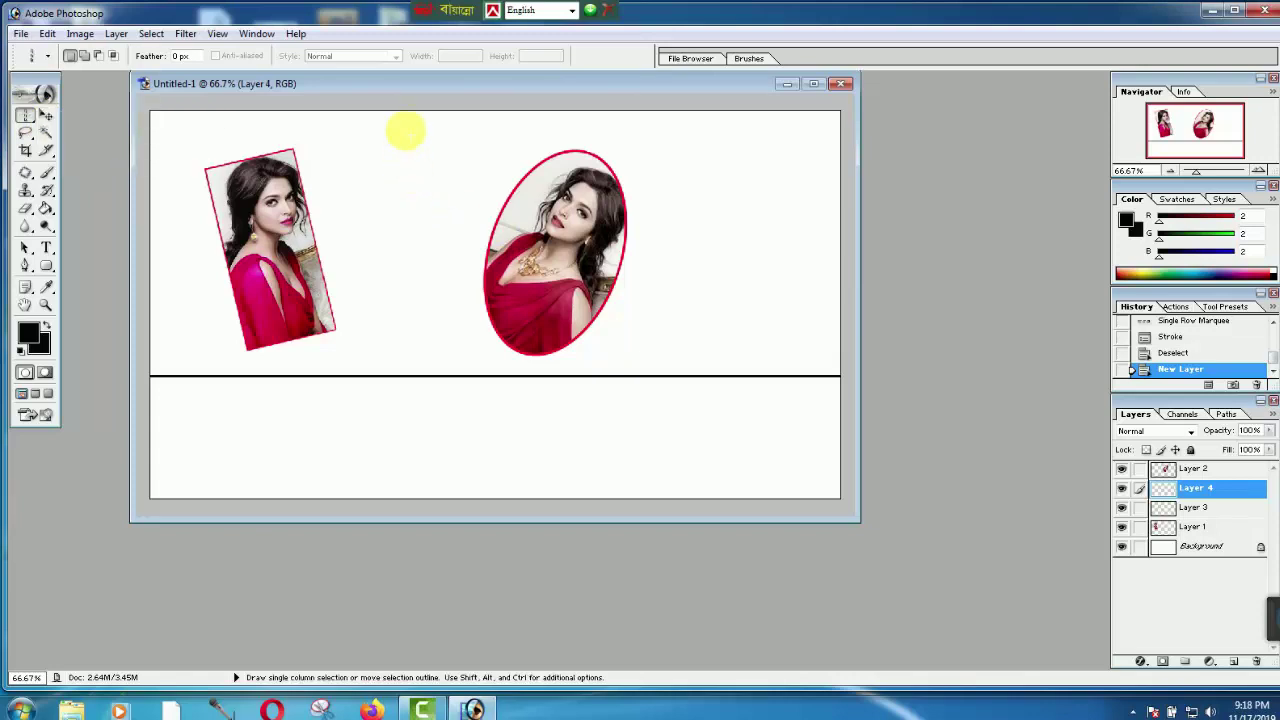
{"action": "left_click", "coordinate": [406, 132]}
{"action": "left_click_drag", "start_coordinate": [406, 116], "coordinate": [419, 324]}
{"action": "left_click", "coordinate": [419, 324]}
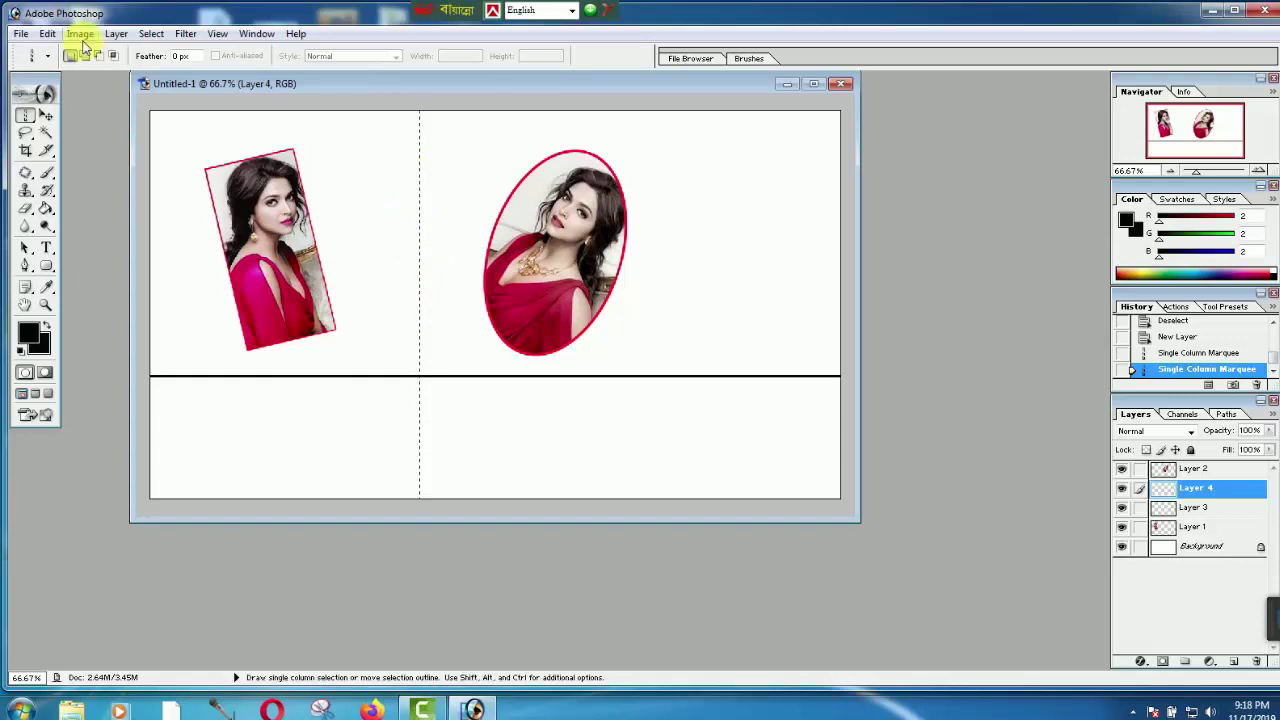
Stroke the column selection in bright red to draw the vertical divider
{"action": "left_click", "coordinate": [50, 34]}
{"action": "left_click", "coordinate": [80, 310]}
{"action": "left_click", "coordinate": [818, 236]}
{"action": "left_click", "coordinate": [997, 240]}
{"action": "left_click", "coordinate": [1150, 222]}
{"action": "left_click_drag", "start_coordinate": [871, 166], "coordinate": [734, 121]}
{"action": "left_click", "coordinate": [808, 147]}
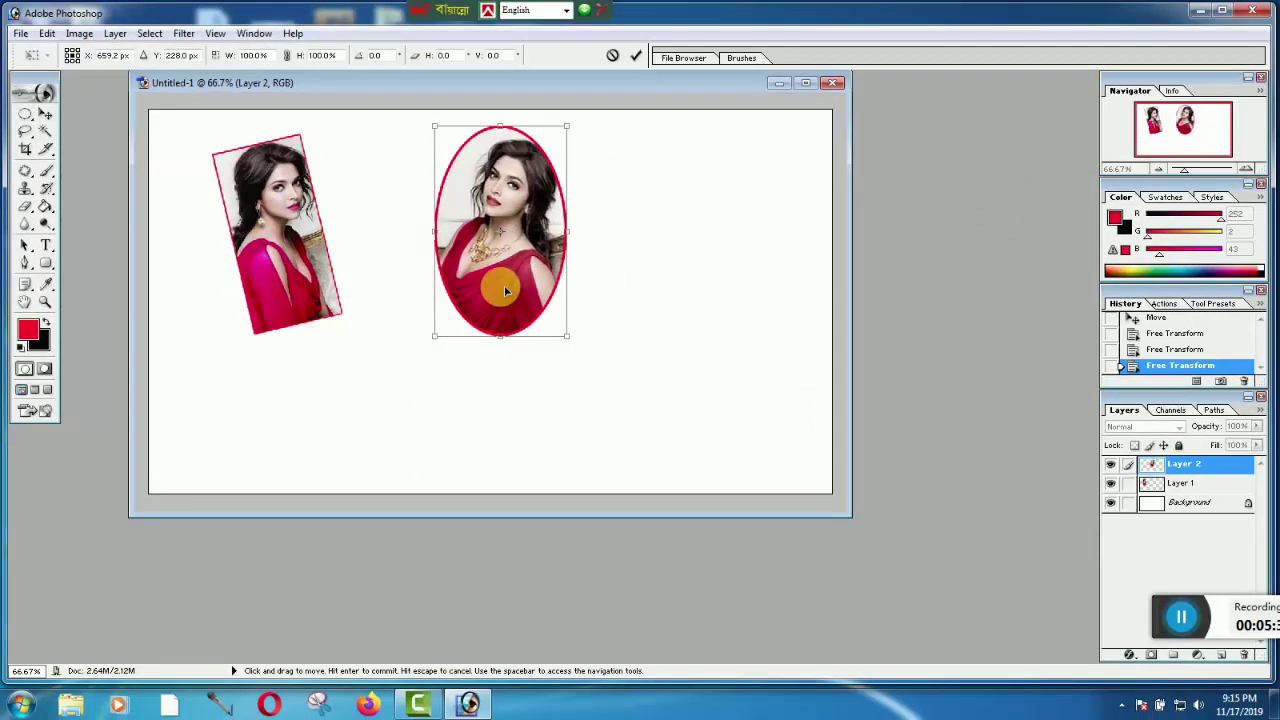
Commit the resize of the oval red-framed portrait on Layer 2 at its tilted angle
{"action": "double_click", "coordinate": [505, 290]}
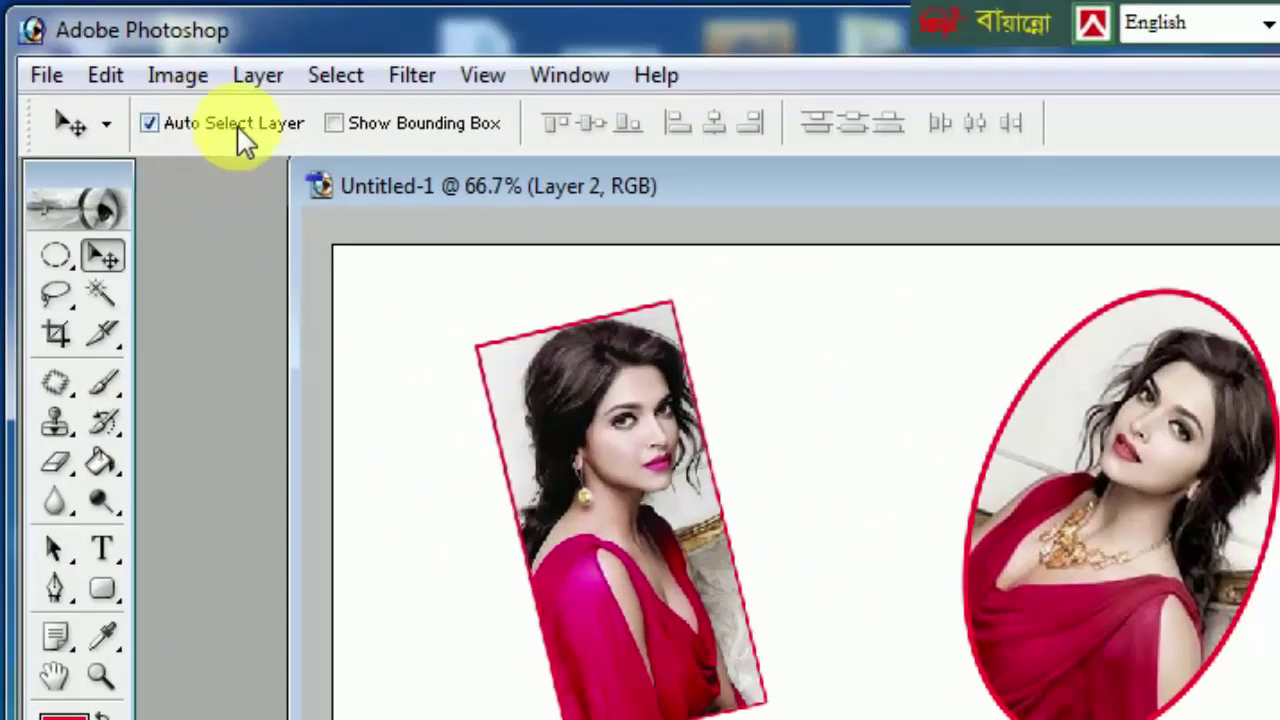
Turn off Auto Select Layer, then nudge the oval and tilted rectangular portraits slightly right and down
{"action": "left_click", "coordinate": [149, 122]}
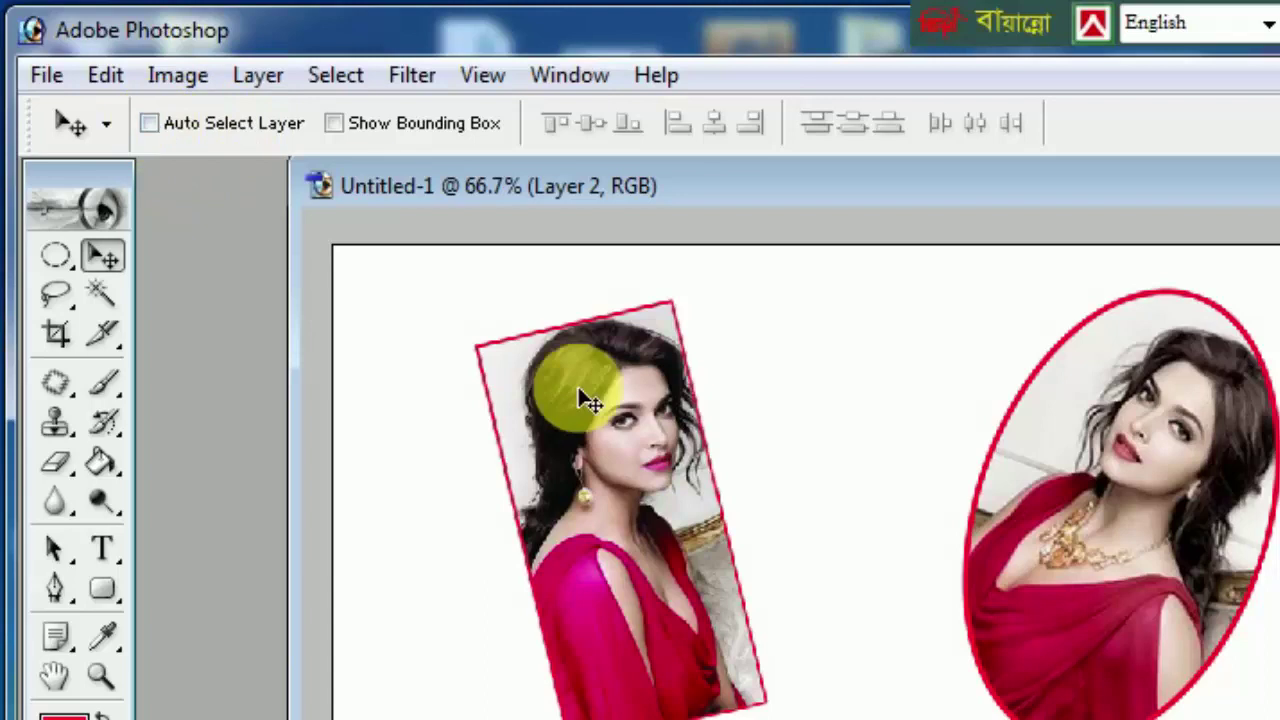
{"action": "mouse_move", "coordinate": [586, 428]}
{"action": "left_mouse_down"}
{"action": "mouse_move", "coordinate": [563, 440]}
{"action": "mouse_move", "coordinate": [723, 443]}
{"action": "left_mouse_up"}
{"action": "mouse_move", "coordinate": [1123, 508]}
{"action": "left_mouse_down"}
{"action": "mouse_move", "coordinate": [1001, 435]}
{"action": "mouse_move", "coordinate": [879, 473]}
{"action": "mouse_move", "coordinate": [945, 468]}
{"action": "left_mouse_up"}
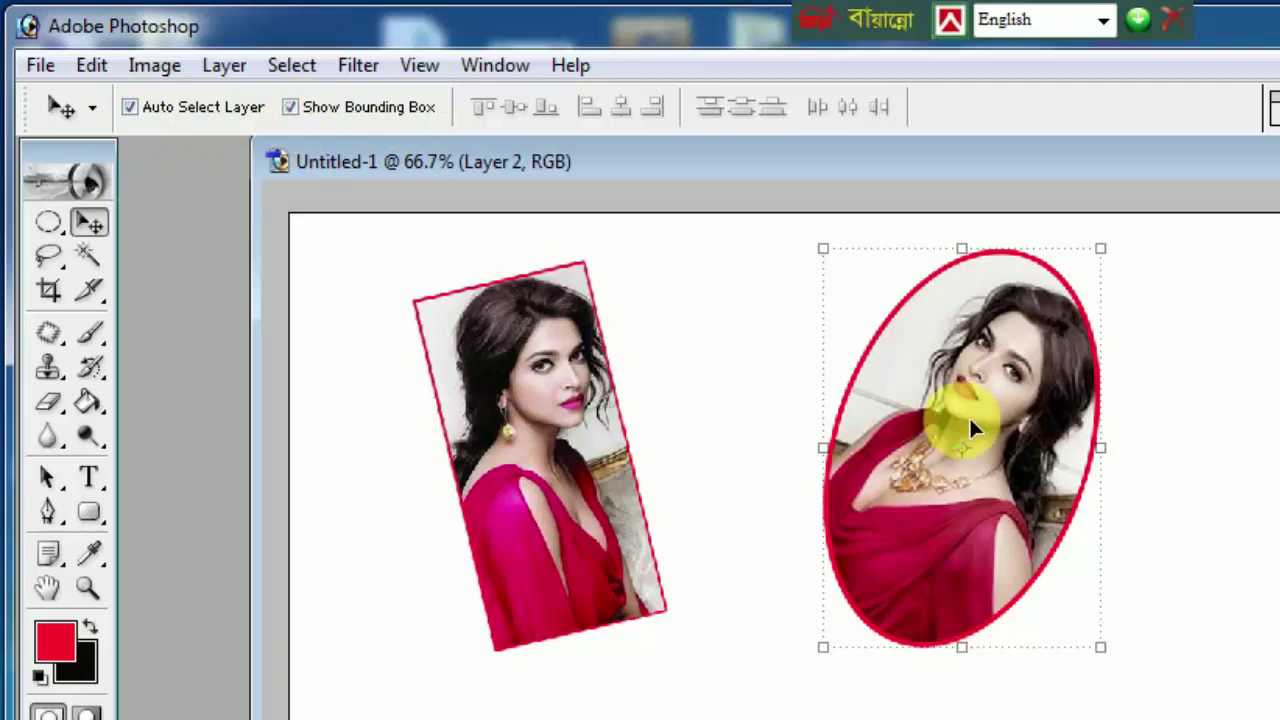
{"action": "left_click_drag", "start_coordinate": [1028, 406], "coordinate": [1058, 408]}
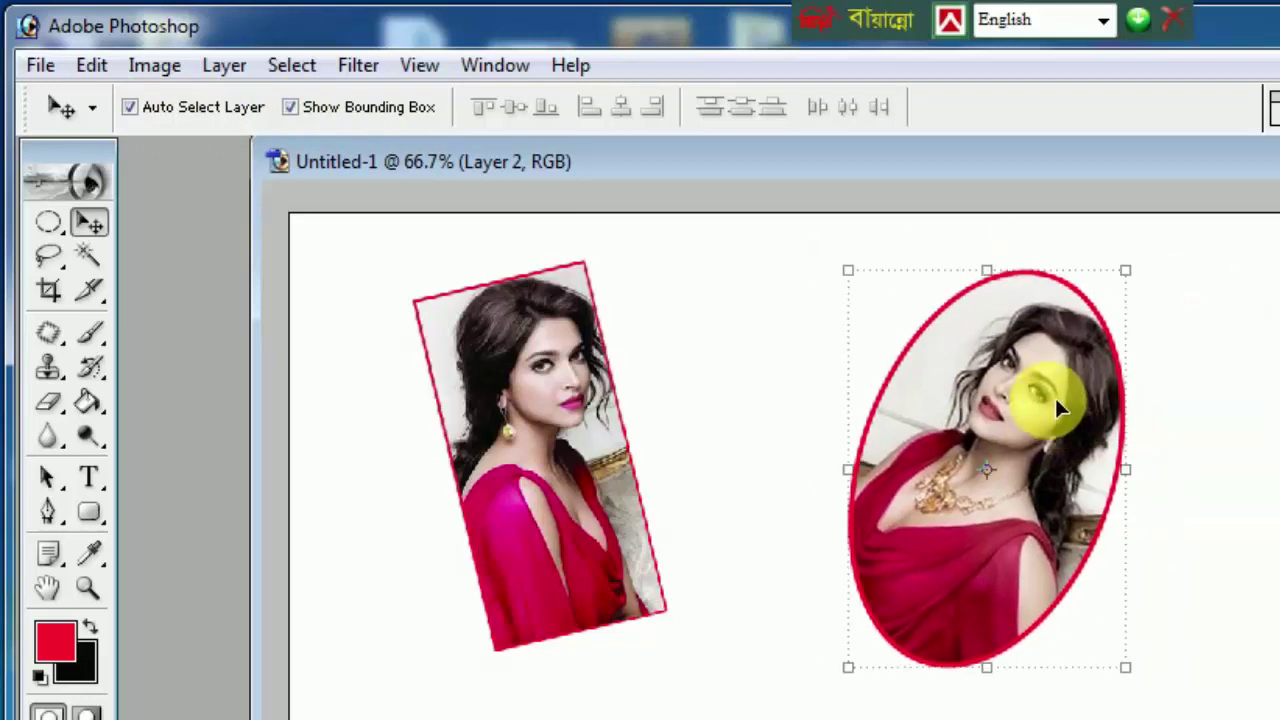
{"action": "left_click", "coordinate": [583, 407]}
{"action": "left_click_drag", "start_coordinate": [576, 382], "coordinate": [594, 388]}
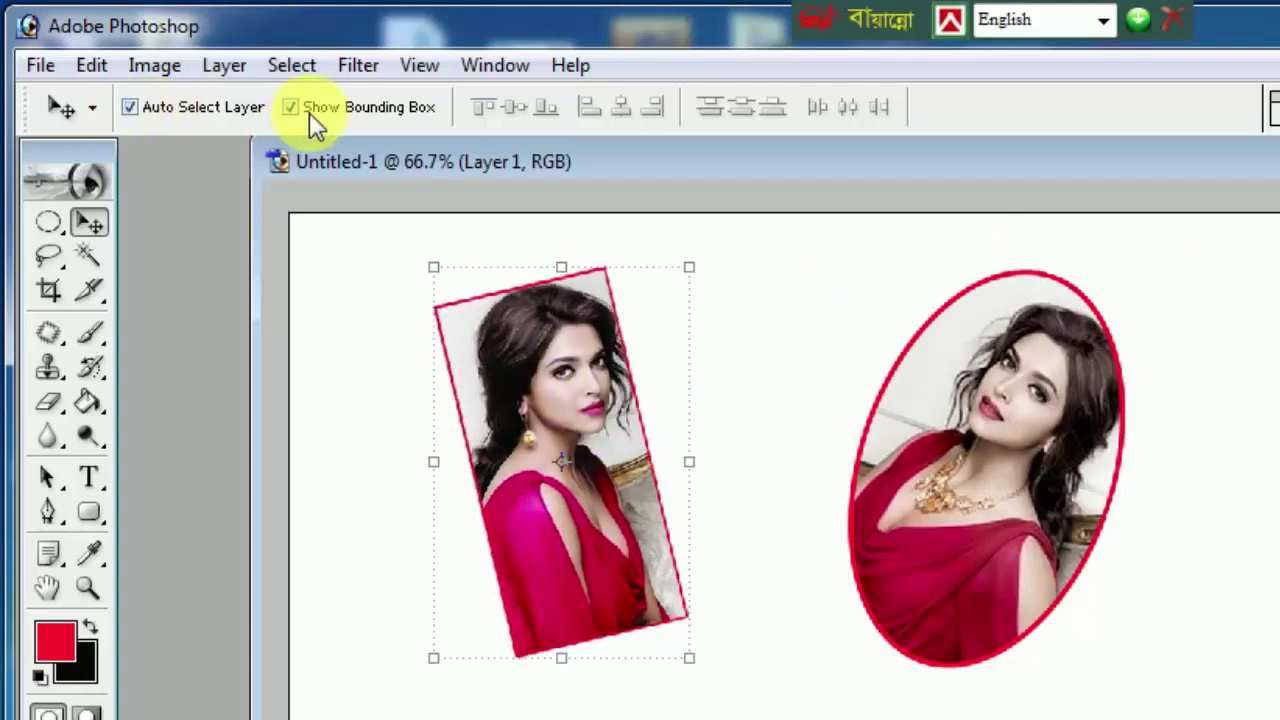